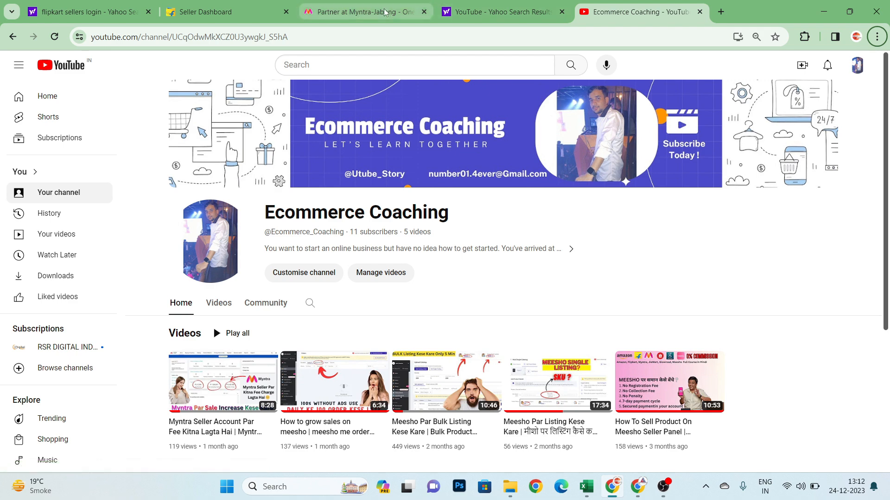
# - Switch to the Myntra Partner Portal and review the dashboard's payment summary and the options in its main sections
pyautogui.click(384, 12)
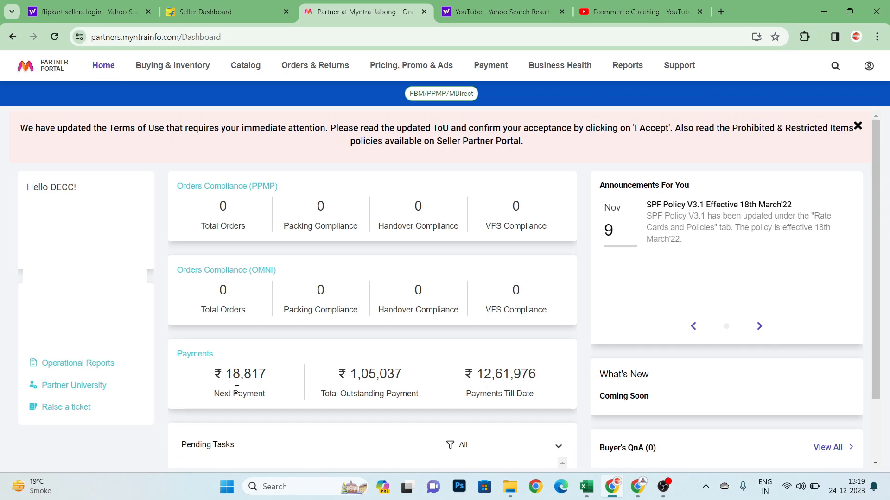
pyautogui.moveTo(215, 394); pyautogui.dragTo(265, 414)
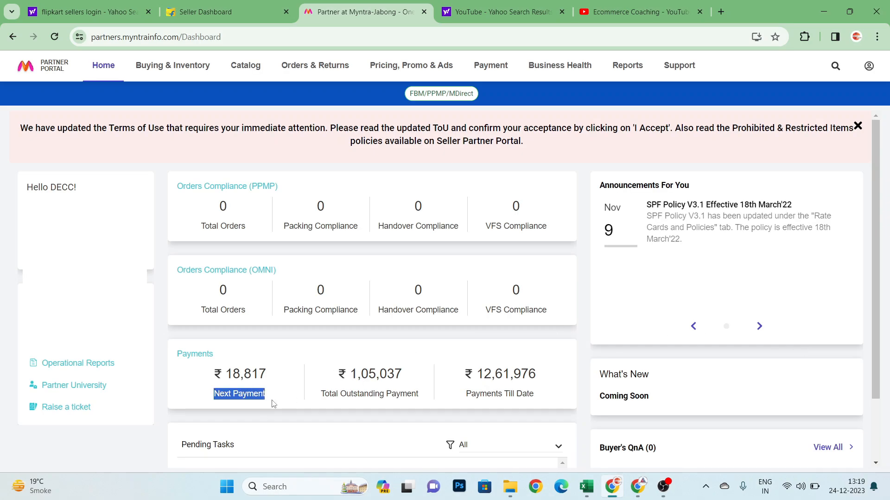
pyautogui.moveTo(321, 394); pyautogui.dragTo(530, 394)
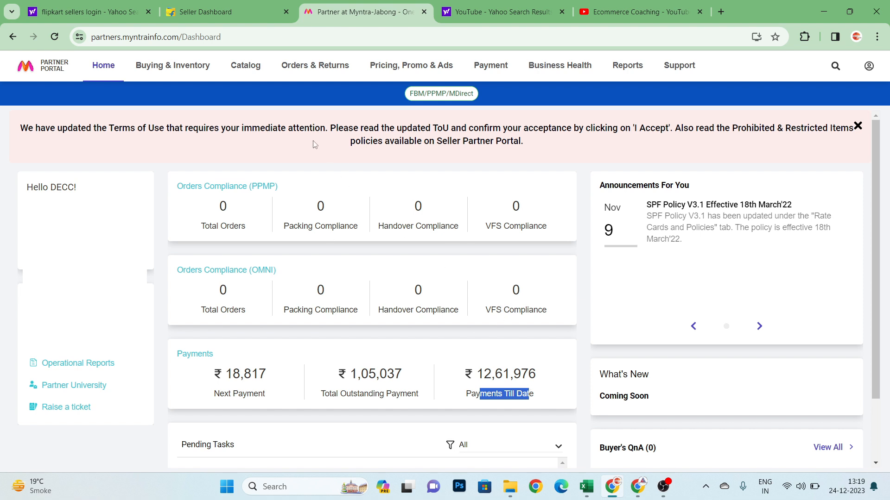
pyautogui.moveTo(141, 73)
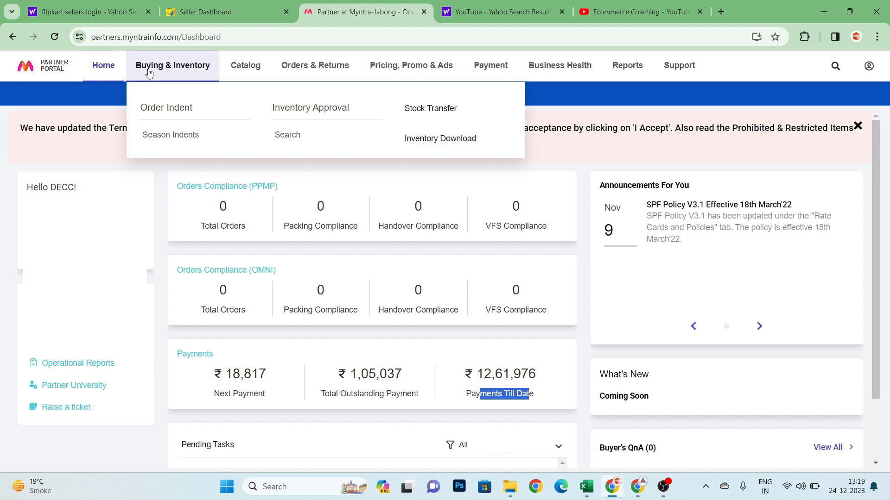
pyautogui.moveTo(233, 74)
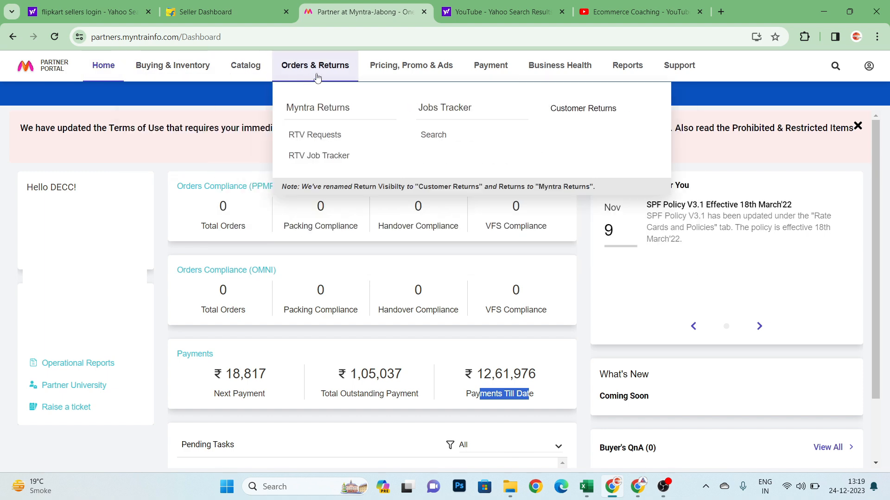
pyautogui.moveTo(410, 69)
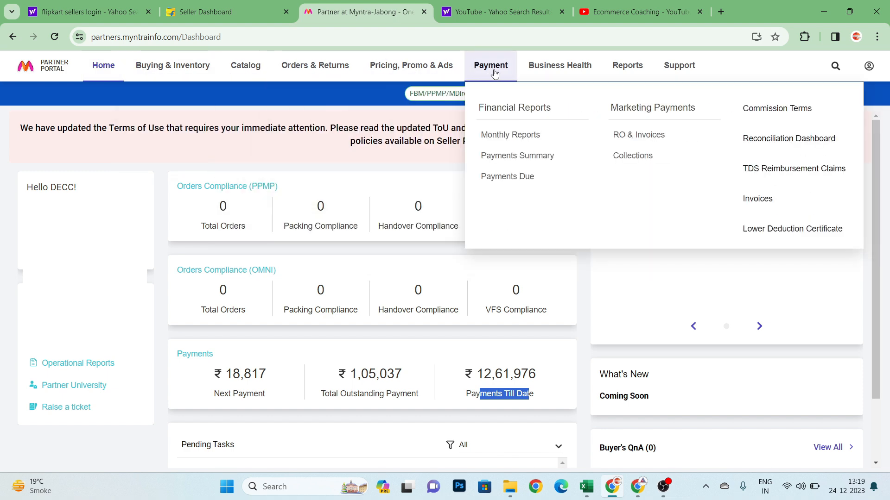
pyautogui.moveTo(647, 69)
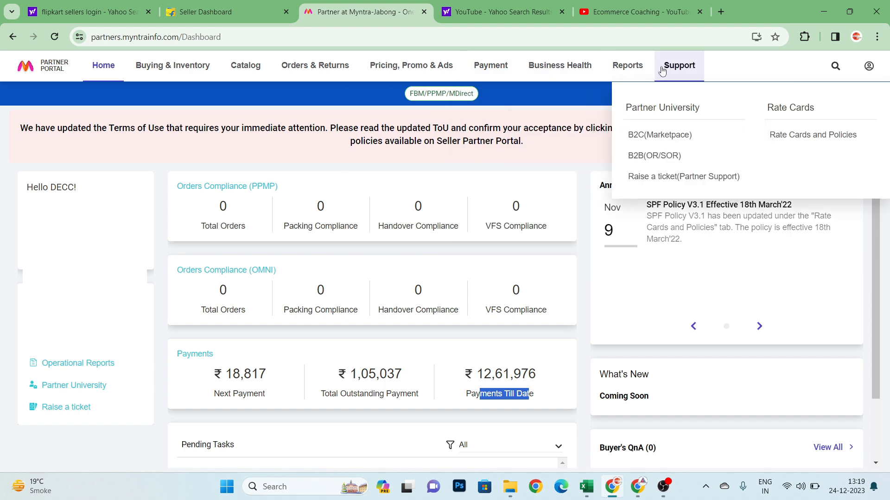
pyautogui.moveTo(277, 63)
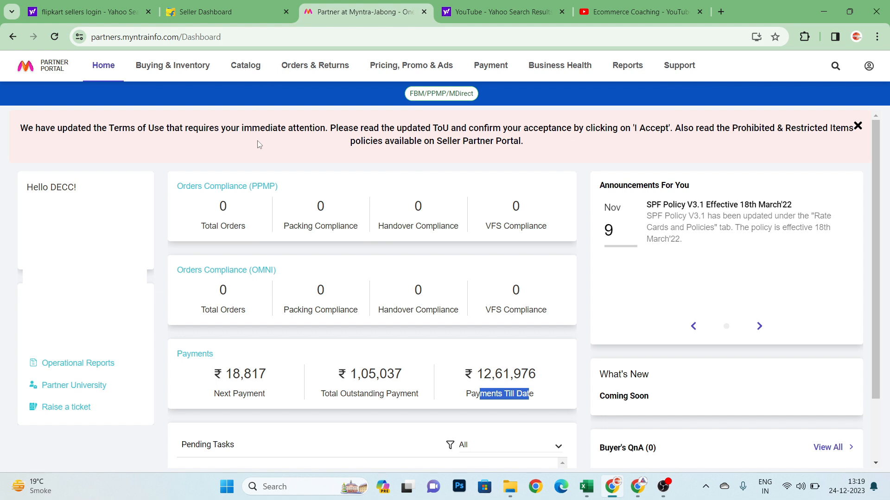
# - Open the Cataloguing page under Catalog Management
pyautogui.moveTo(258, 81)
pyautogui.moveTo(251, 59)
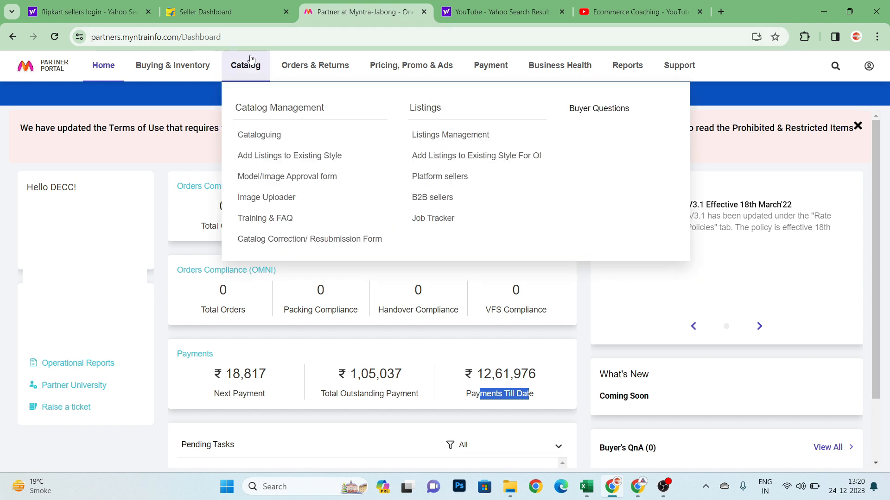
pyautogui.click(260, 140)
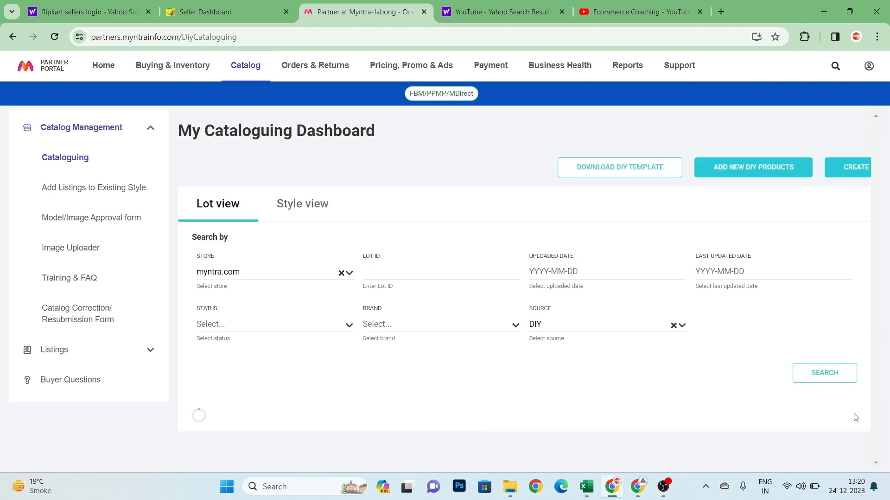
# - Download the DIY attribute sheet template for the Table Covers article type and dismiss the download scan notice
pyautogui.click(648, 175)
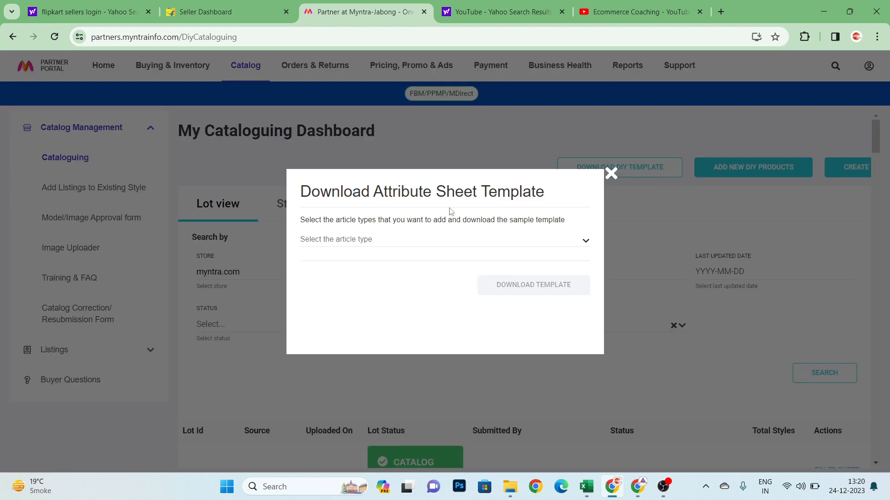
pyautogui.click(416, 240)
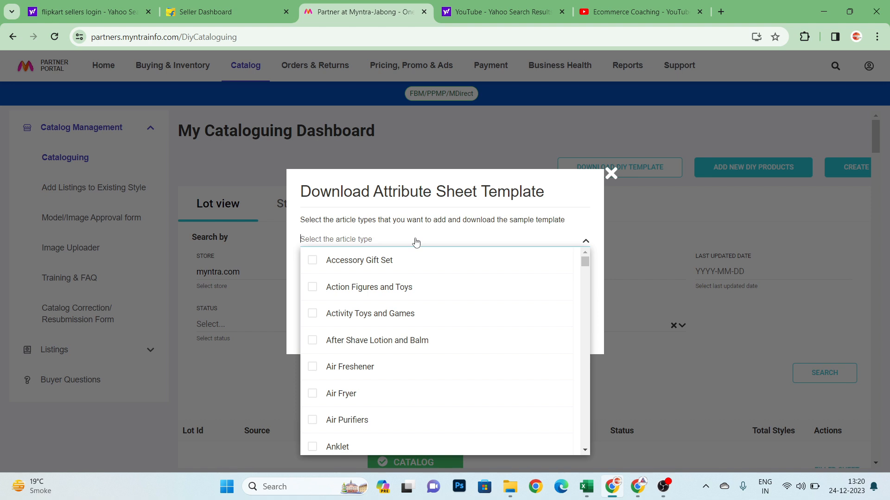
pyautogui.write('table')
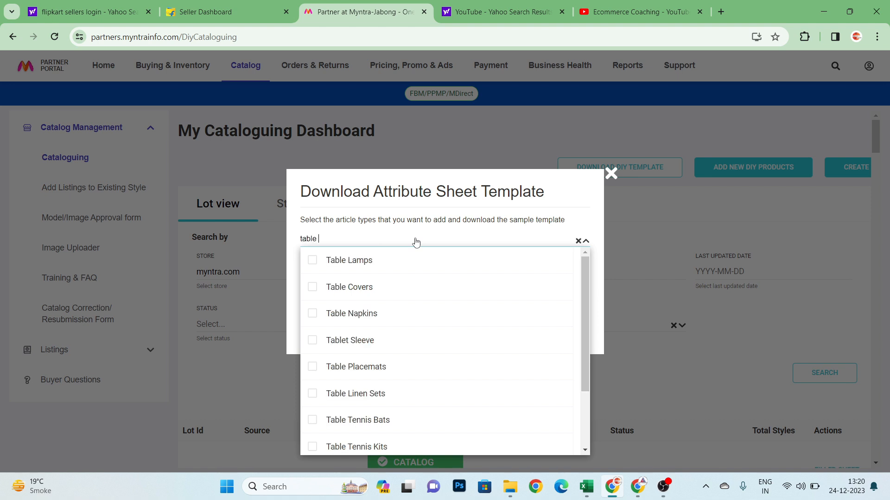
pyautogui.click(367, 287)
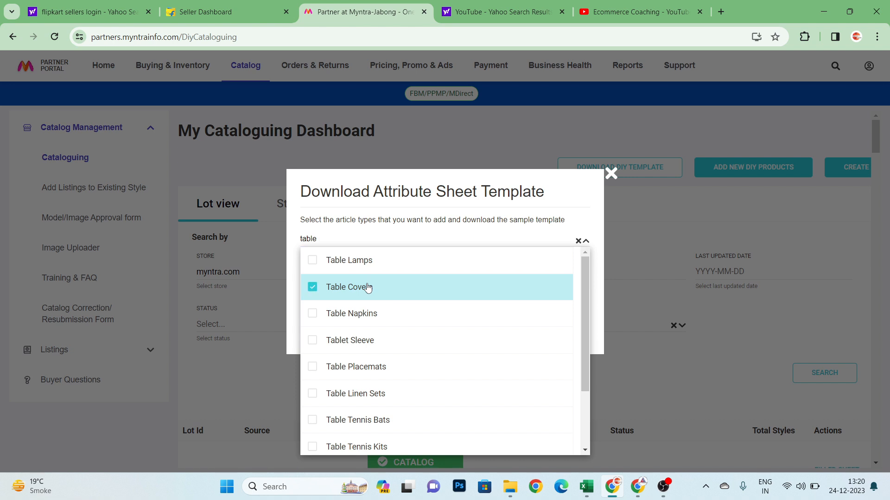
pyautogui.click(505, 211)
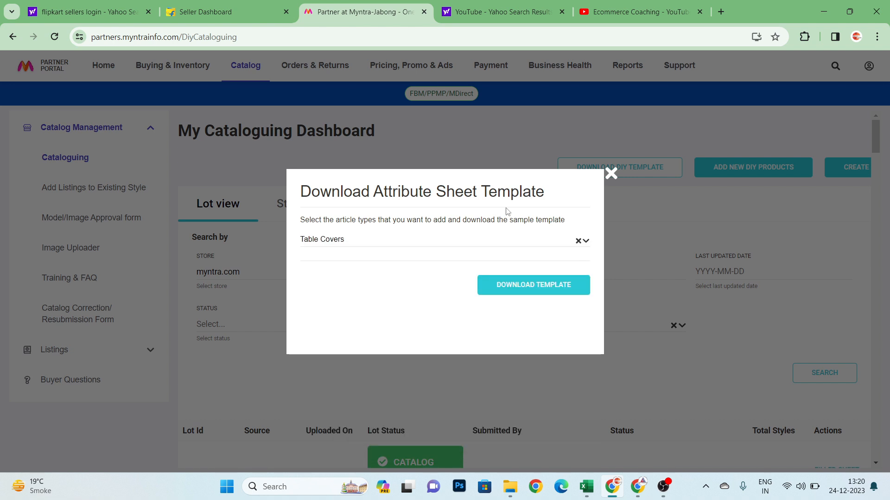
pyautogui.click(513, 287)
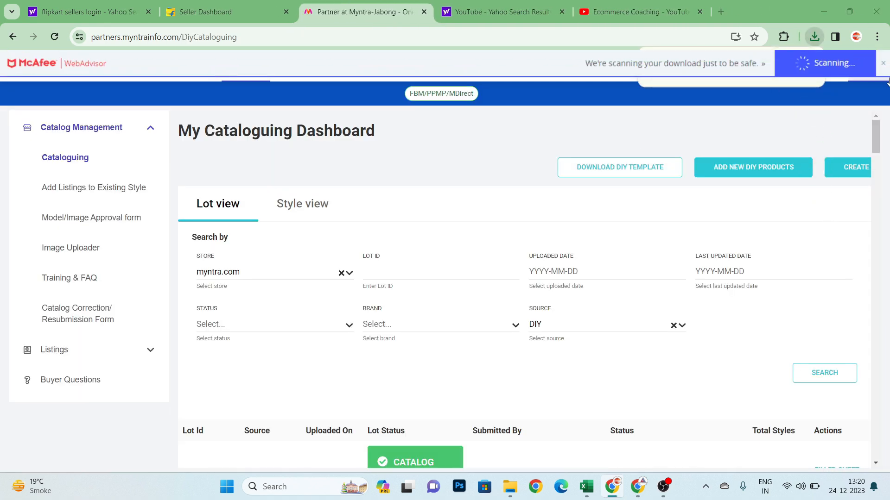
pyautogui.click(883, 64)
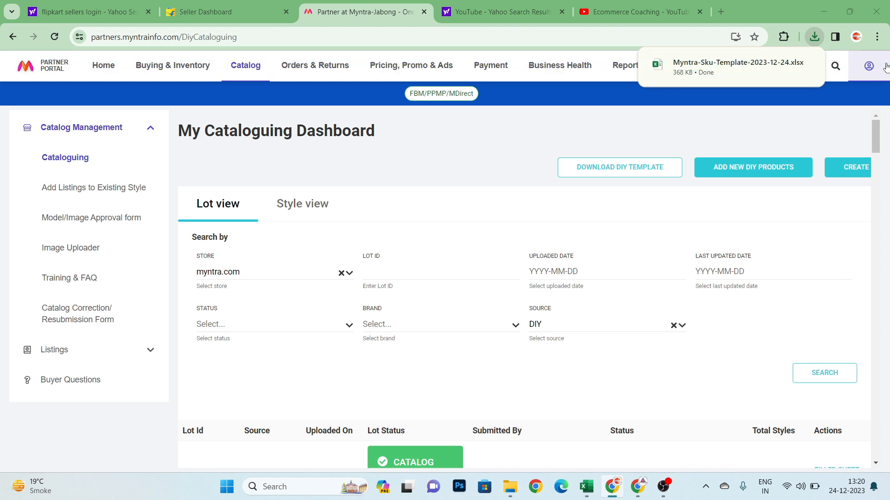
# - Open the downloaded Myntra-Sku-Template workbook and read through the attribute list on its instructions sheet
pyautogui.rightClick(717, 68)
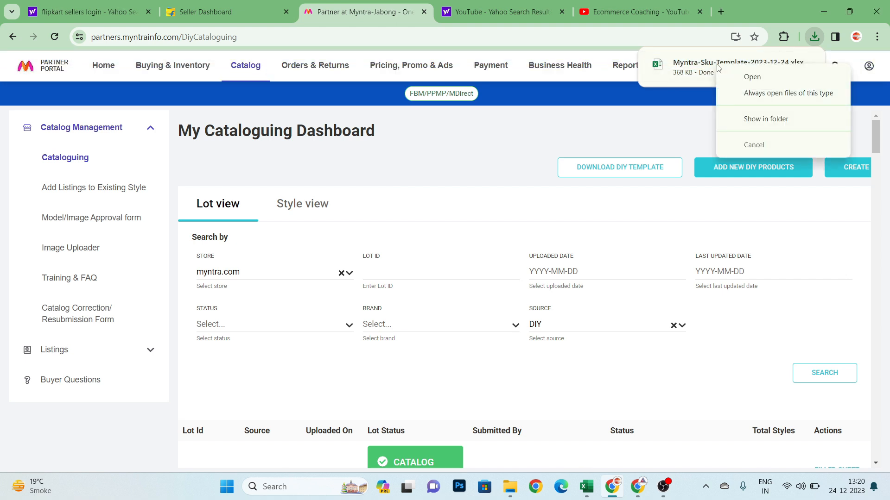
pyautogui.click(742, 78)
pyautogui.scroll(-10, 246, 308)
pyautogui.scroll(10, 246, 308)
pyautogui.scroll(-1, 246, 308)
pyautogui.scroll(-3, 302, 275)
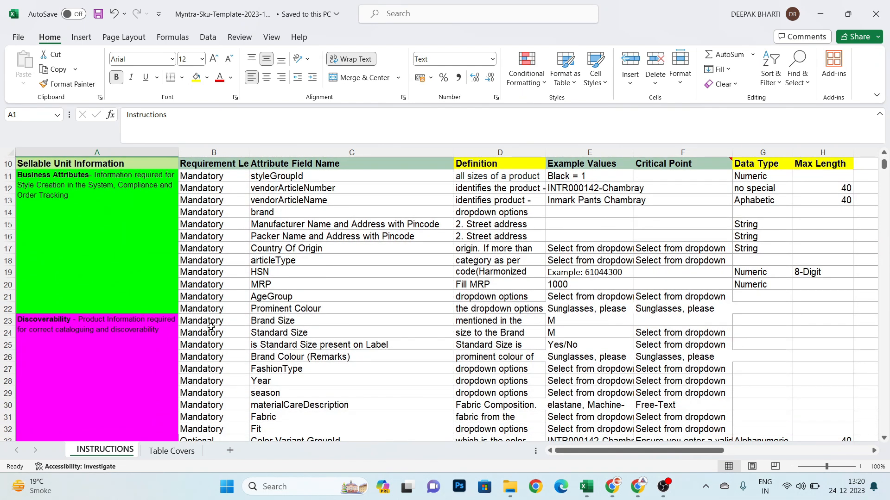
# - Examine the column headings of the blank Table Covers sheet, from styleId through the business and pricing attributes
pyautogui.click(157, 455)
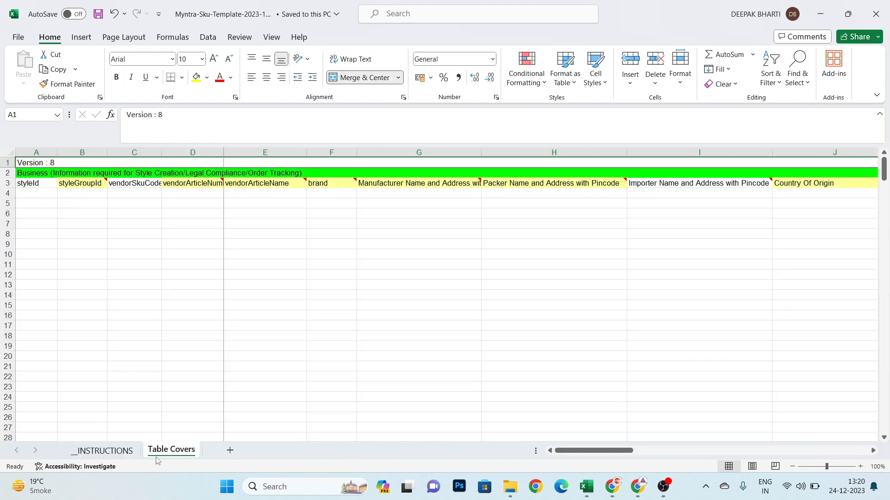
pyautogui.click(82, 286)
pyautogui.hotkey('ctrl', 'Up')
pyautogui.hotkey('ctrl', 'Left')
pyautogui.press('Down')
pyautogui.press('Right')
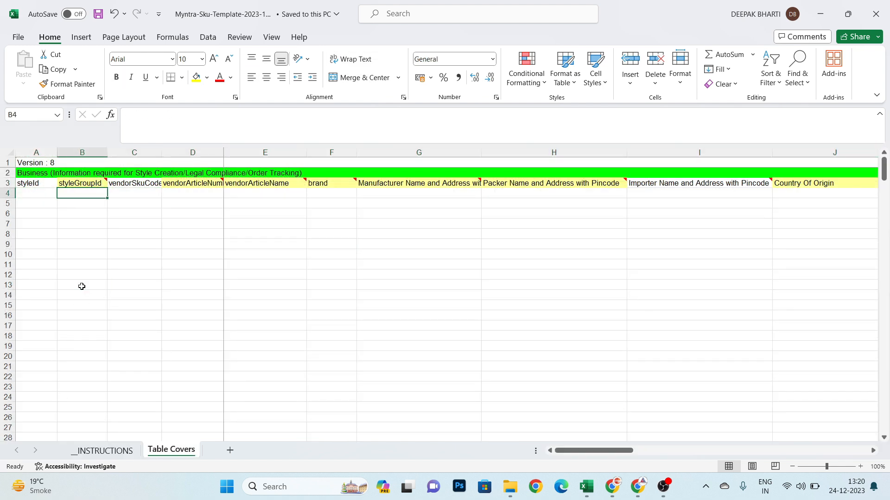
pyautogui.press('Right')
pyautogui.press('Left')
pyautogui.press('Left')
pyautogui.press('Right')
pyautogui.press('Right')
pyautogui.press('Right')
pyautogui.press('Right')
pyautogui.press('Right')
pyautogui.press('Right')
pyautogui.press('Right')
pyautogui.press('Right')
pyautogui.press('Right')
pyautogui.press('Right')
pyautogui.press('Right')
pyautogui.press('Right')
pyautogui.press('Right')
pyautogui.press('Right')
pyautogui.press('Right')
pyautogui.press('Right')
pyautogui.press('Right')
pyautogui.press('Right')
pyautogui.press('Right')
pyautogui.press('Right')
pyautogui.press('Right')
pyautogui.press('Right')
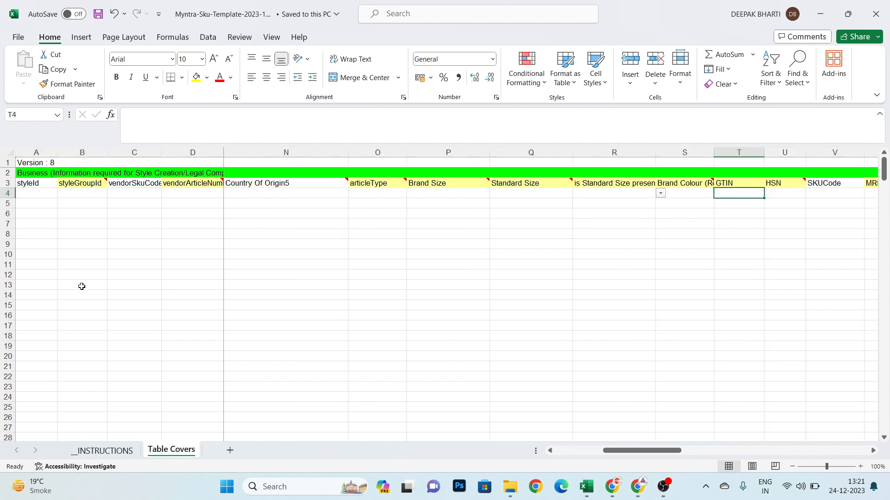
pyautogui.press('Right')
pyautogui.press('Right')
pyautogui.press('Right')
pyautogui.press('Right')
pyautogui.press('Right')
pyautogui.press('Right')
pyautogui.press('Right')
pyautogui.press('Right')
pyautogui.press('Right')
pyautogui.press('Right')
pyautogui.press('Right')
pyautogui.press('Right')
pyautogui.press('Left')
pyautogui.press('Left')
pyautogui.press('Left')
pyautogui.press('Left')
pyautogui.press('Left')
pyautogui.press('Left')
pyautogui.press('Left')
pyautogui.press('Left')
pyautogui.press('Left')
pyautogui.press('Left')
pyautogui.press('Left')
pyautogui.press('Left')
pyautogui.press('Left')
pyautogui.press('Left')
pyautogui.press('Left')
pyautogui.press('Left')
pyautogui.press('Left')
pyautogui.press('Left')
pyautogui.press('Left')
pyautogui.press('Left')
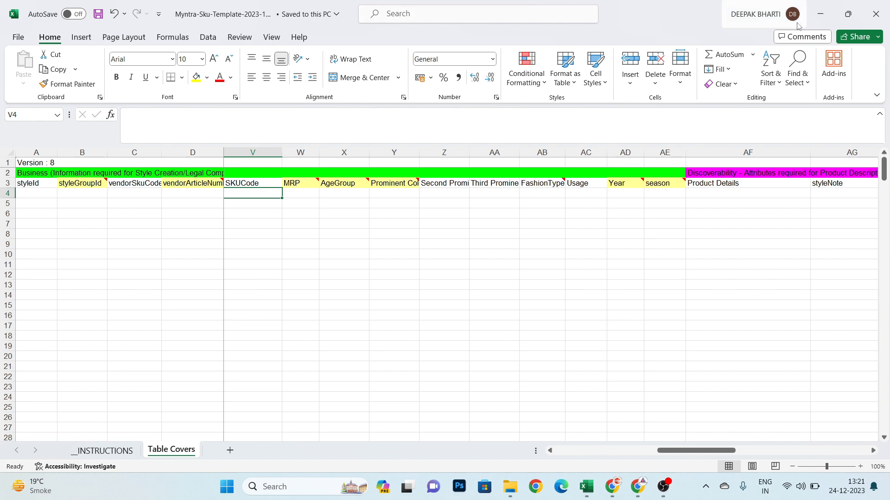
# - Close the blank template and go to the start of row 4 in the Sams centre table cover workbook
pyautogui.click(876, 13)
pyautogui.press('Left')
pyautogui.press('Left')
pyautogui.press('Left')
pyautogui.press('Left')
pyautogui.press('Left')
pyautogui.press('Left')
pyautogui.press('Left')
pyautogui.press('Left')
pyautogui.press('Left')
pyautogui.press('Left')
pyautogui.press('Left')
pyautogui.press('Left')
pyautogui.press('Left')
pyautogui.press('Left')
pyautogui.press('Left')
pyautogui.press('Left')
pyautogui.press('Left')
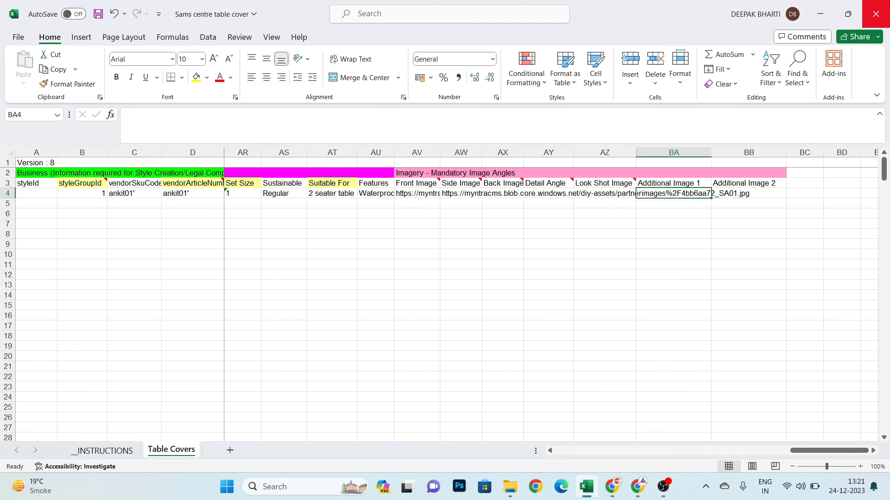
pyautogui.press('Left')
pyautogui.press('Left')
pyautogui.press('Left')
pyautogui.press('Left')
pyautogui.press('Left')
pyautogui.press('Left')
pyautogui.press('Left')
pyautogui.press('Left')
pyautogui.press('Left')
pyautogui.press('Left')
pyautogui.press('Left')
pyautogui.press('Left')
pyautogui.press('Left')
pyautogui.press('Left')
pyautogui.press('Left')
pyautogui.press('Left')
pyautogui.press('Left')
pyautogui.press('Left')
pyautogui.press('Left')
pyautogui.press('Left')
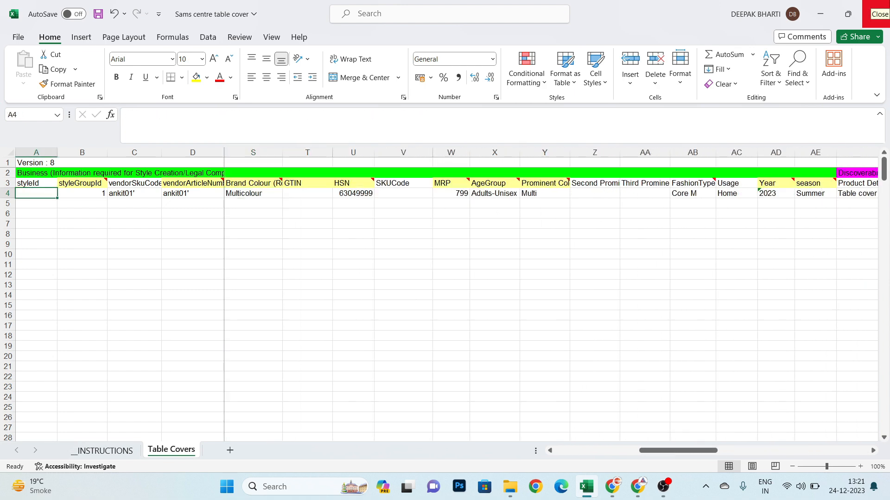
# - Examine the styleId and styleGroupId headings and their entries in the filled product row
pyautogui.press('Up')
pyautogui.press('Up')
pyautogui.press('Down')
pyautogui.press('Down')
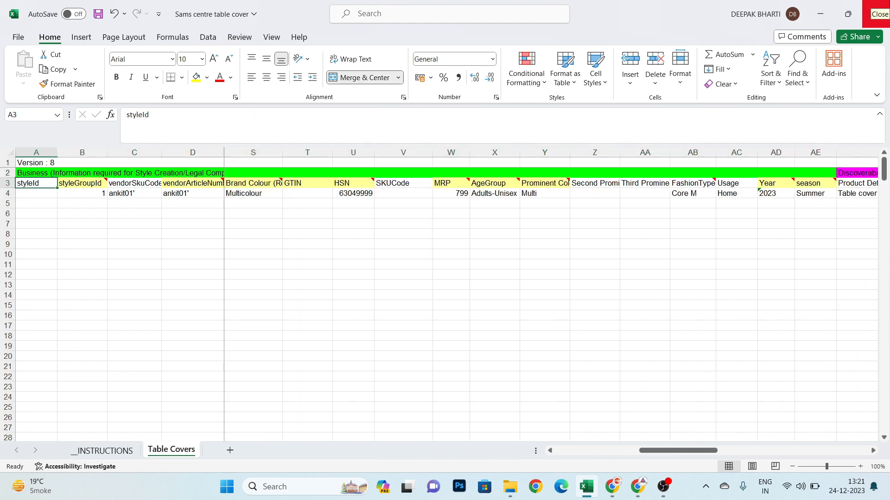
pyautogui.press('Up')
pyautogui.press('Right')
pyautogui.press('Left')
pyautogui.press('Down')
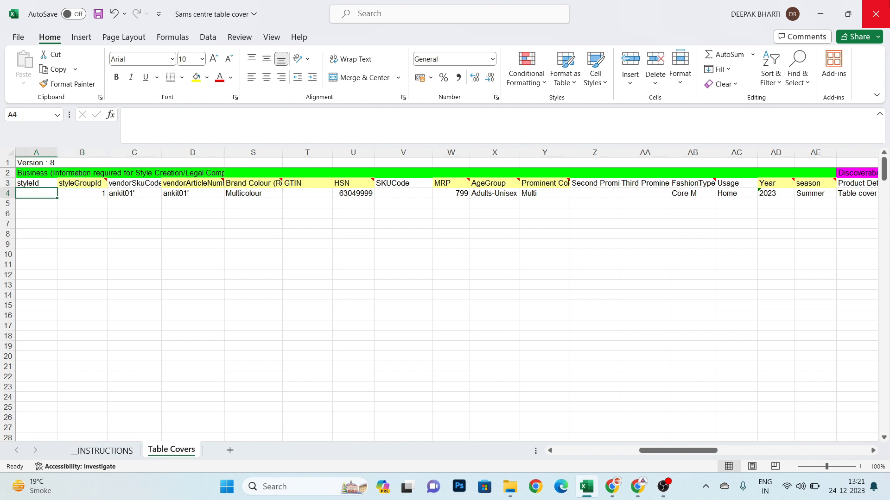
pyautogui.press('Right')
pyautogui.press('Up')
pyautogui.press('Down')
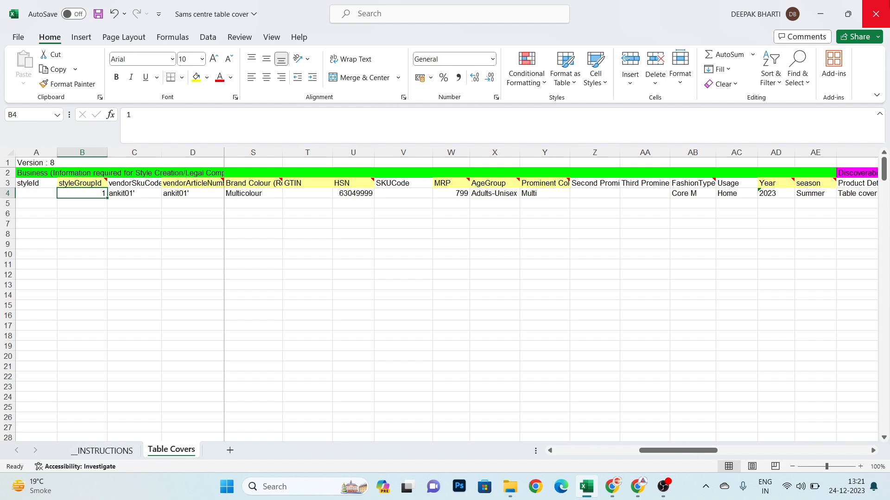
# - Enter styleGroupId values 2, 3 and 4 in cells B5 to B7, keeping the workbook open
pyautogui.press('Down')
pyautogui.write('2')
pyautogui.press('Return')
pyautogui.write('3')
pyautogui.press('Return')
pyautogui.write('4')
pyautogui.press('Return')
pyautogui.click(875, 14)
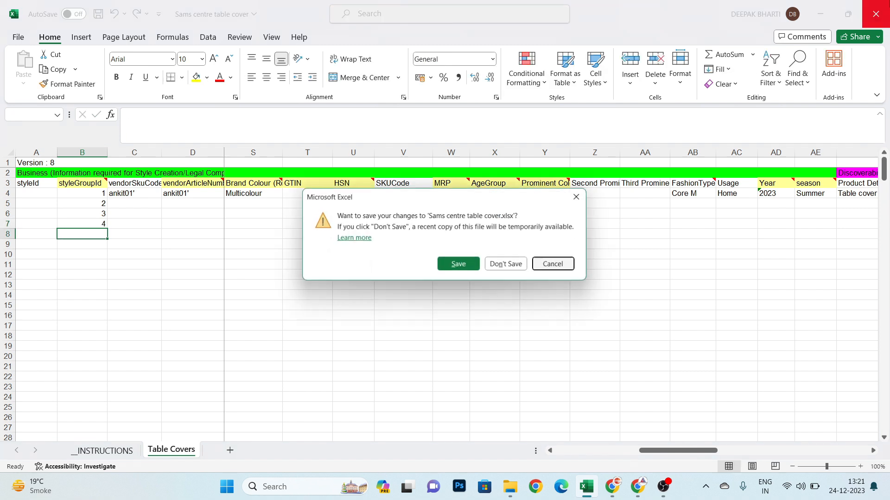
pyautogui.press('Escape')
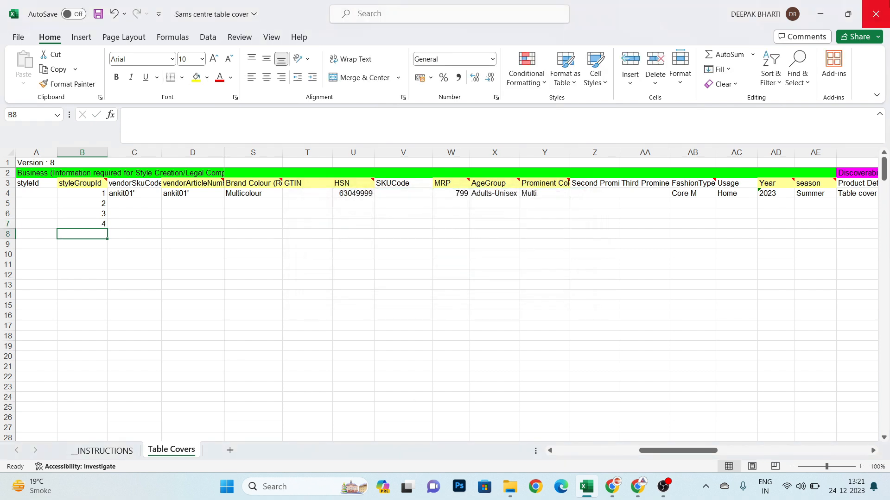
# - Copy the first product's vendorSkuCode from C4 into C5
pyautogui.press('Up')
pyautogui.press('Up')
pyautogui.press('Right')
pyautogui.press('Up')
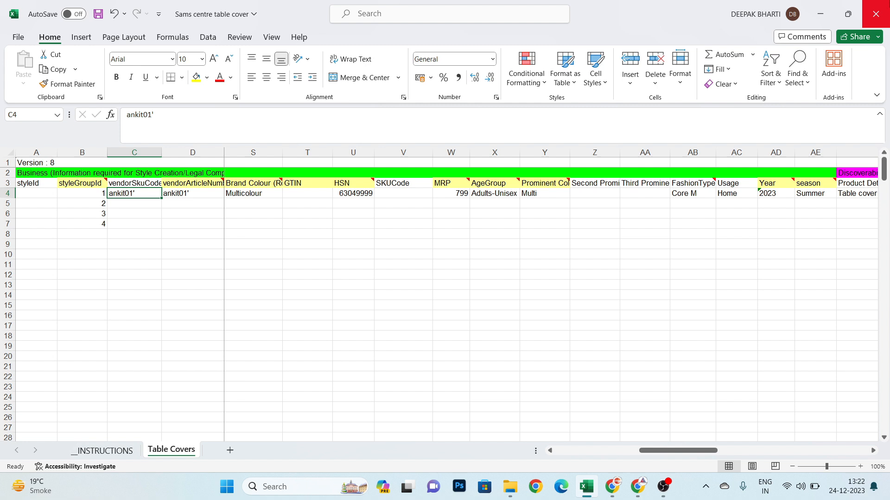
pyautogui.press('Down')
pyautogui.press('Up')
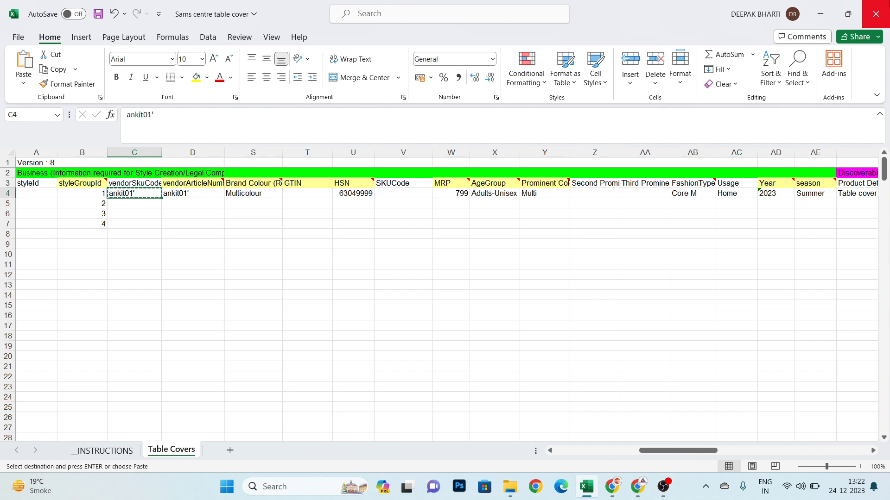
pyautogui.press('Down')
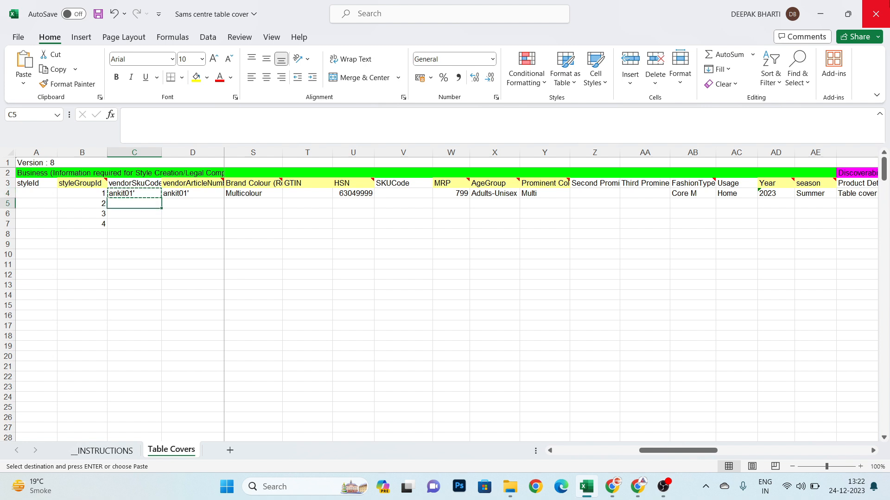
pyautogui.press('Return')
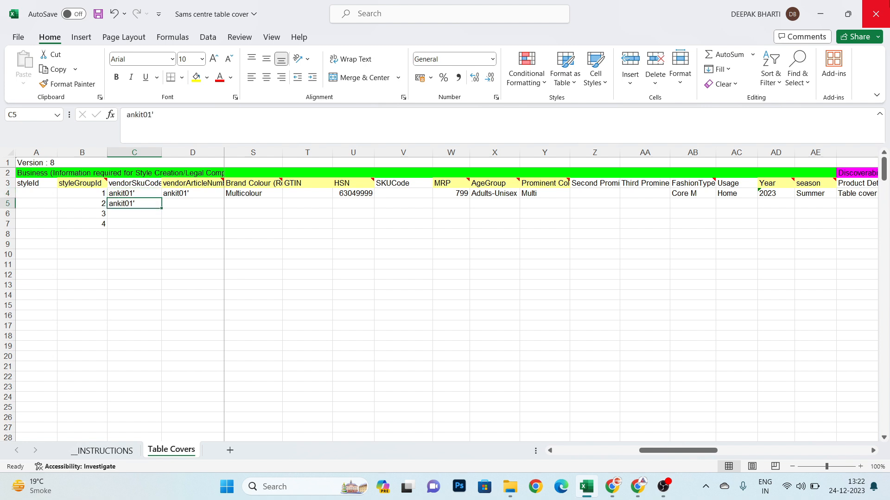
# - Change the vendorSkuCode in C5 to ankit02'
pyautogui.press('F2')
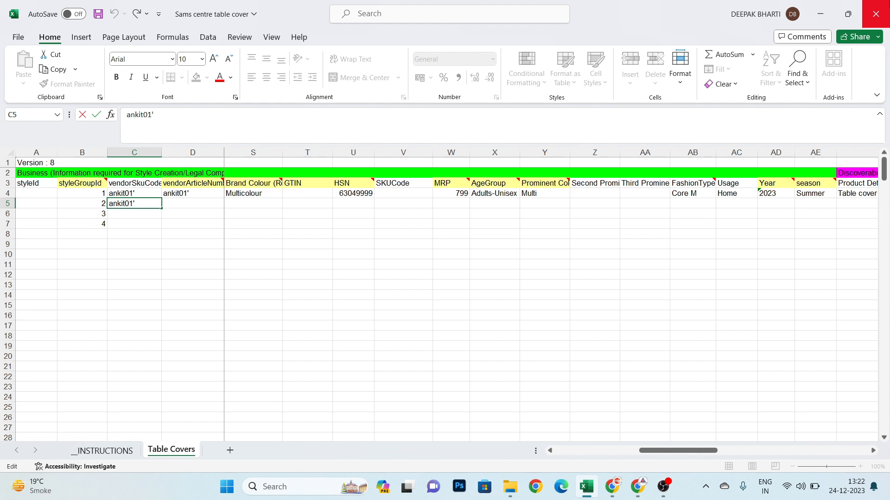
pyautogui.press('BackSpace')
pyautogui.press('BackSpace')
pyautogui.write("2'")
pyautogui.press('Return')
# - Fill the vendorSkuCode from C5 down into C6 and change the C6 entry to ankit03'
pyautogui.press('Up')
pyautogui.press('Down')
pyautogui.press('Up')
pyautogui.hotkey('shift', 'Down')
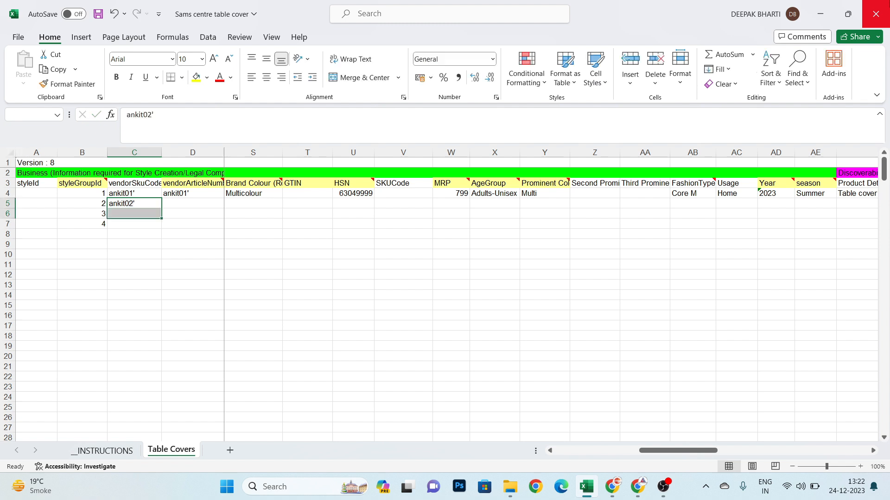
pyautogui.hotkey('ctrl', 'd')
pyautogui.press('Down')
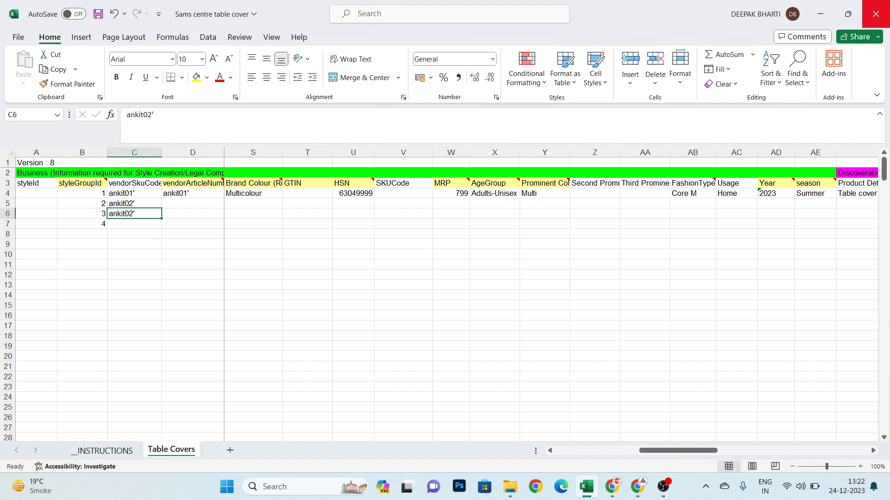
pyautogui.press('F2')
pyautogui.press('BackSpace')
pyautogui.write('3')
pyautogui.press('Return')
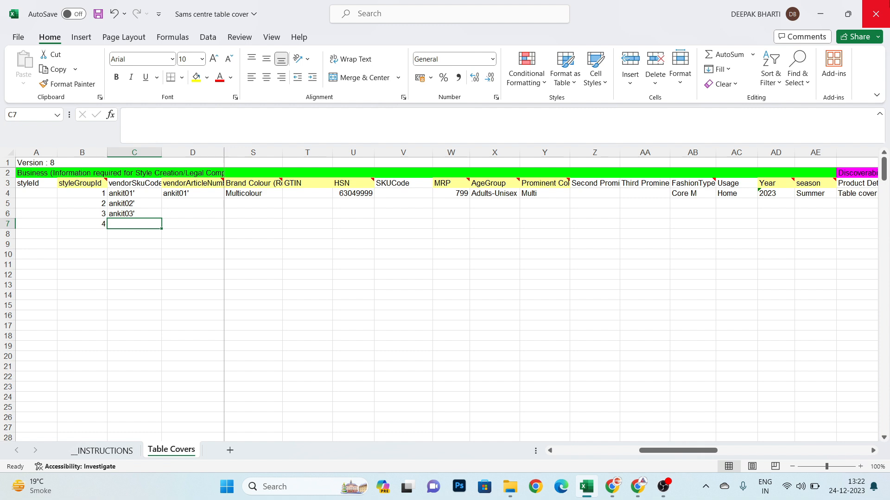
# - Copy the three vendorSkuCode entries in C4 to C6 into the vendorArticleNumber column, D4 to D6
pyautogui.press('Up')
pyautogui.press('Up')
pyautogui.press('Up')
pyautogui.hotkey('shift', 'Down')
pyautogui.hotkey('shift', 'Down')
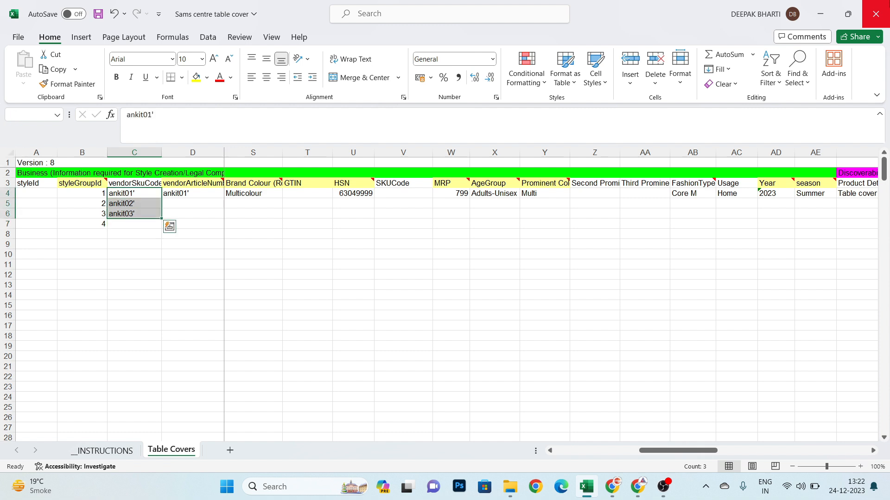
pyautogui.hotkey('ctrl', 'c')
pyautogui.press('Right')
pyautogui.hotkey('ctrl', 'v')
pyautogui.press('Up')
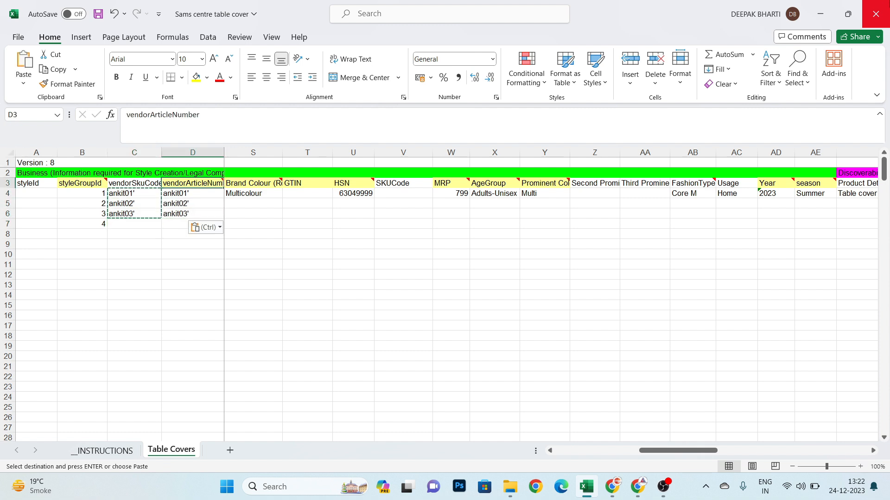
# - End the copy selection and examine the vendorArticleNumber and vendorArticleName headings and their entries in row 4
pyautogui.press('Left')
pyautogui.press('Right')
pyautogui.press('Down')
pyautogui.press('Right')
pyautogui.press('Left')
pyautogui.press('Left')
pyautogui.press('Escape')
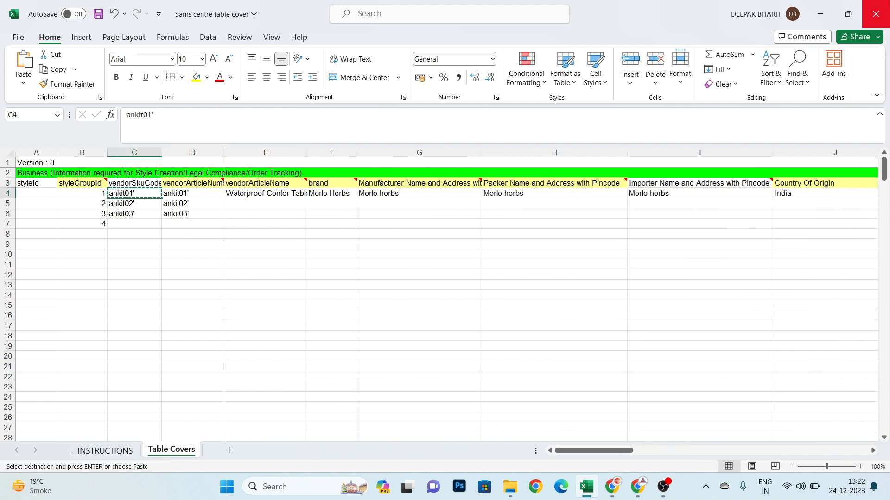
pyautogui.press('Right')
pyautogui.press('Right')
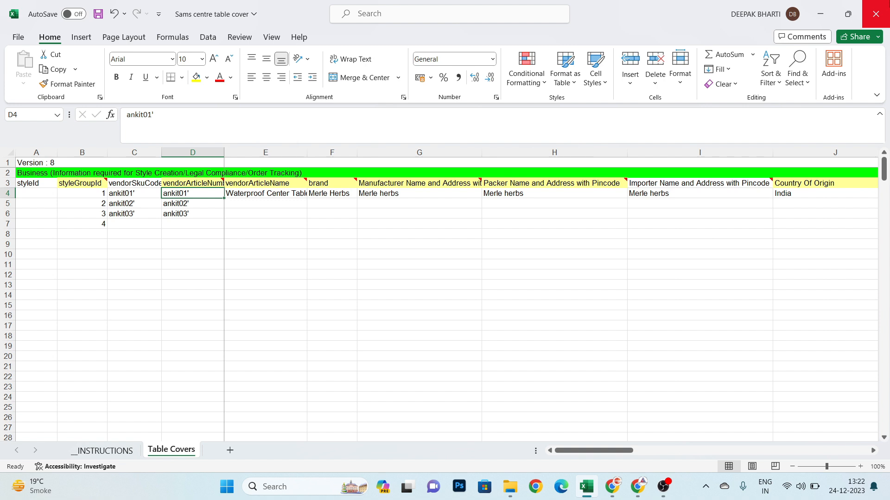
pyautogui.press('Up')
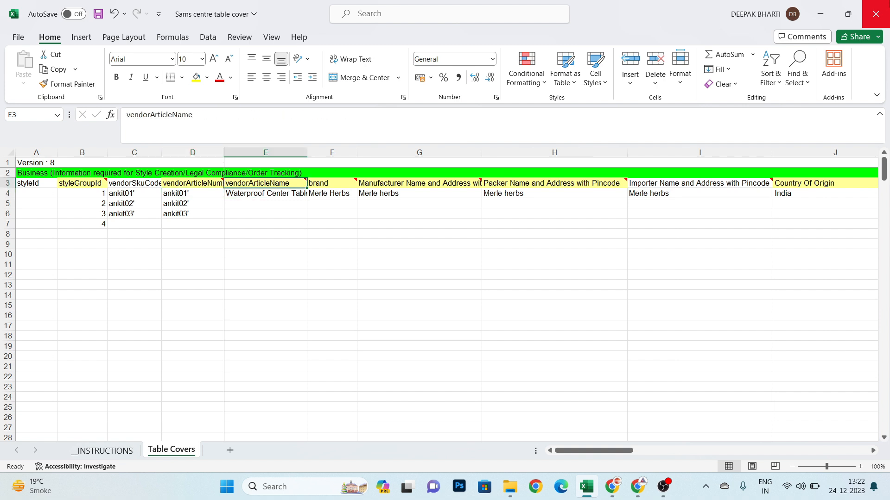
pyautogui.press('Left')
pyautogui.press('Right')
pyautogui.press('Down')
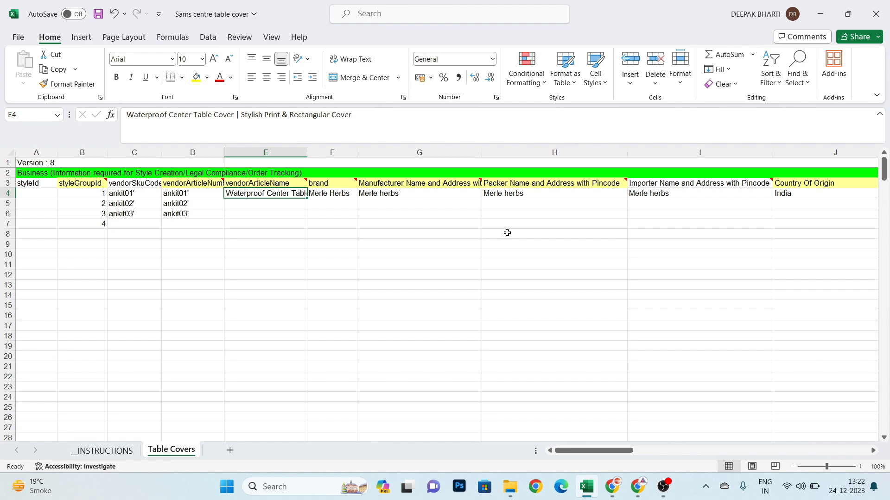
# - Check the vendorArticleName definition, example, data type and maximum length on the __INSTRUCTIONS sheet, and return to Table Covers
pyautogui.click(106, 451)
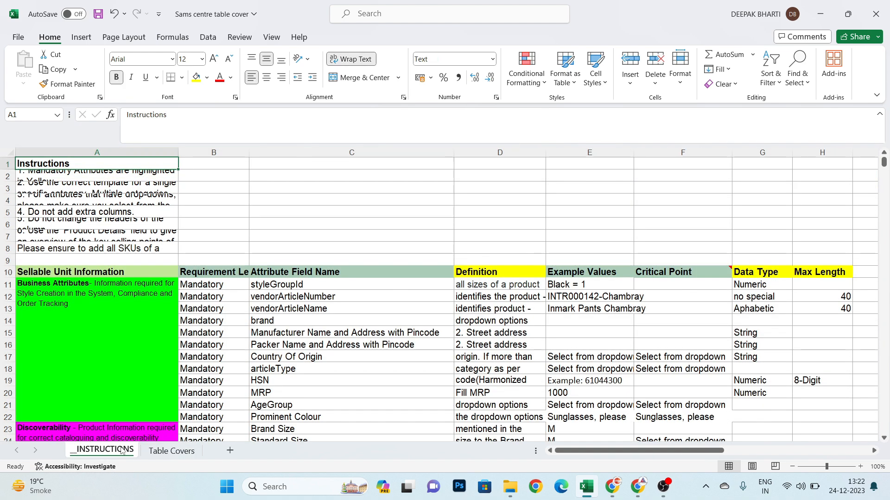
pyautogui.click(308, 310)
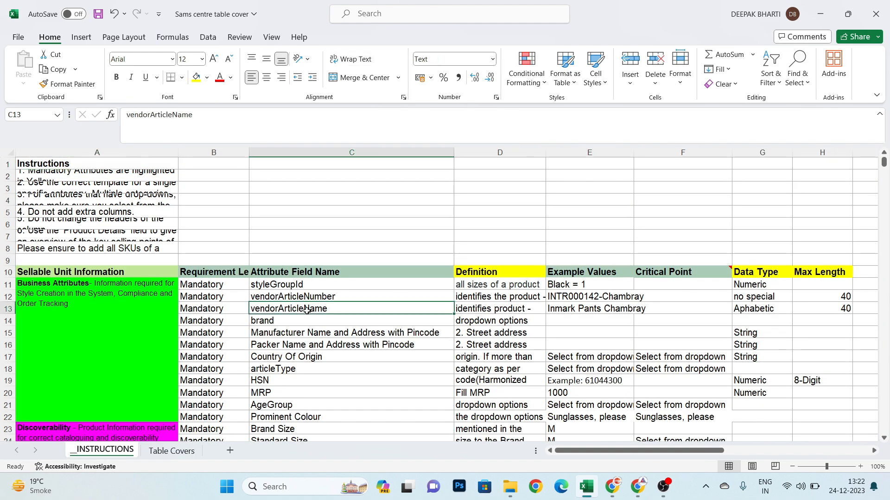
pyautogui.press('Right')
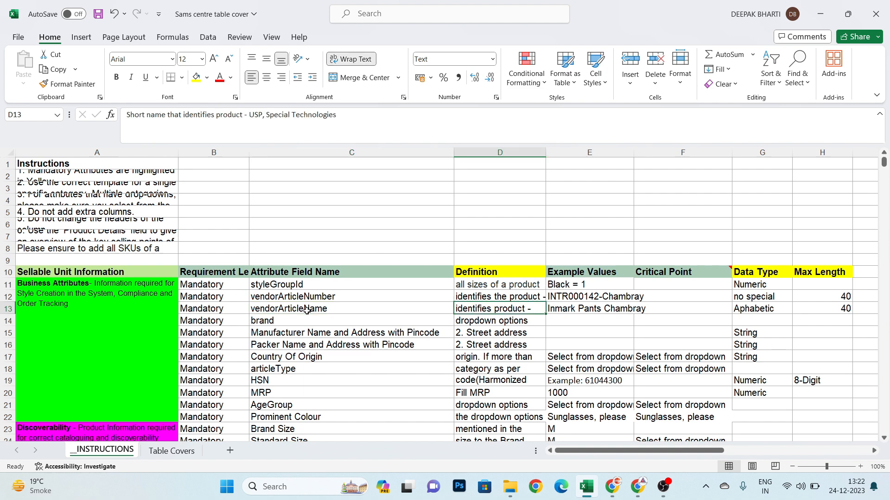
pyautogui.press('Right')
pyautogui.press('Right')
pyautogui.press('Right')
pyautogui.press('Right')
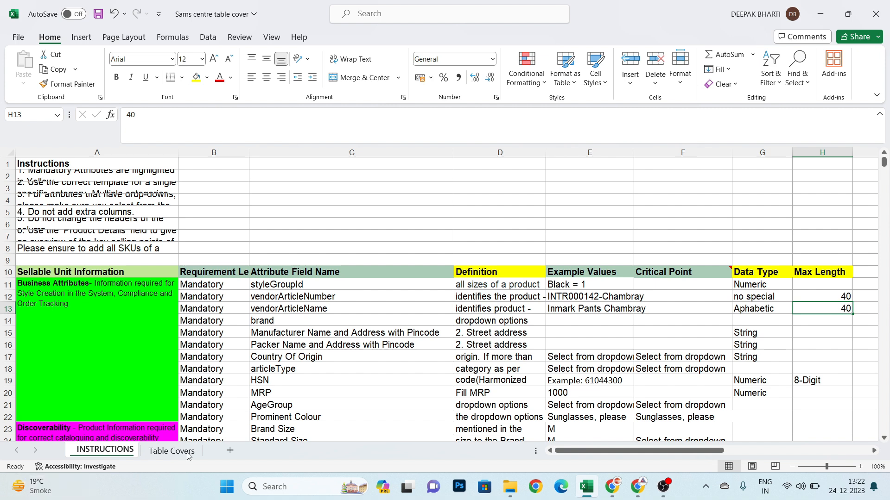
pyautogui.click(170, 451)
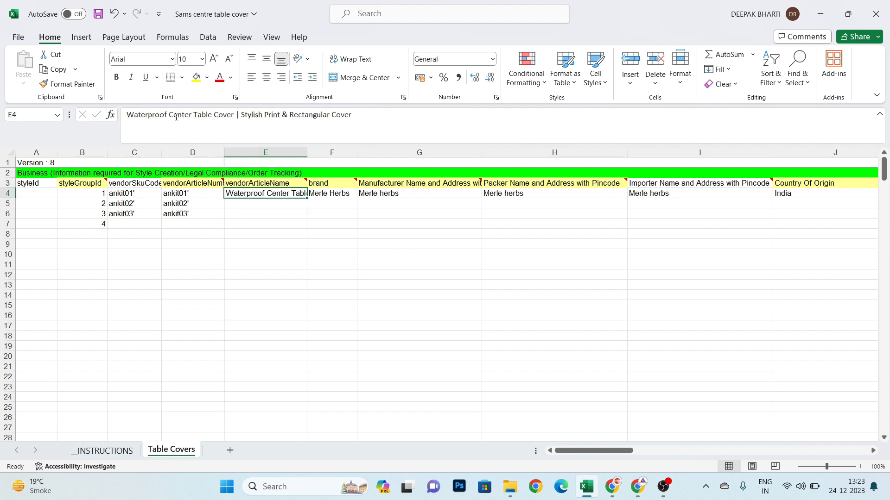
# - Count the characters of the article name in E4 by entering =LEN(E4) in cell E6
pyautogui.press('Return')
pyautogui.press('Up')
pyautogui.press('Down')
pyautogui.press('Down')
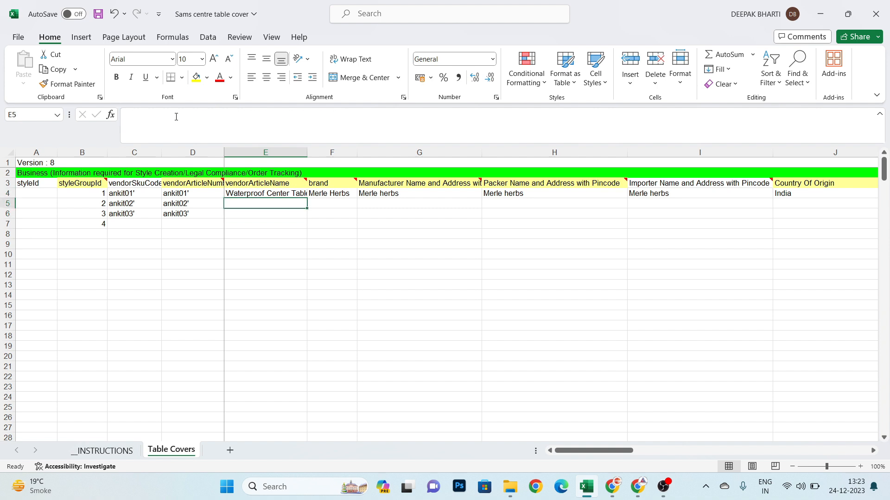
pyautogui.press('Up')
pyautogui.press('Up')
pyautogui.press('Down')
pyautogui.press('Down')
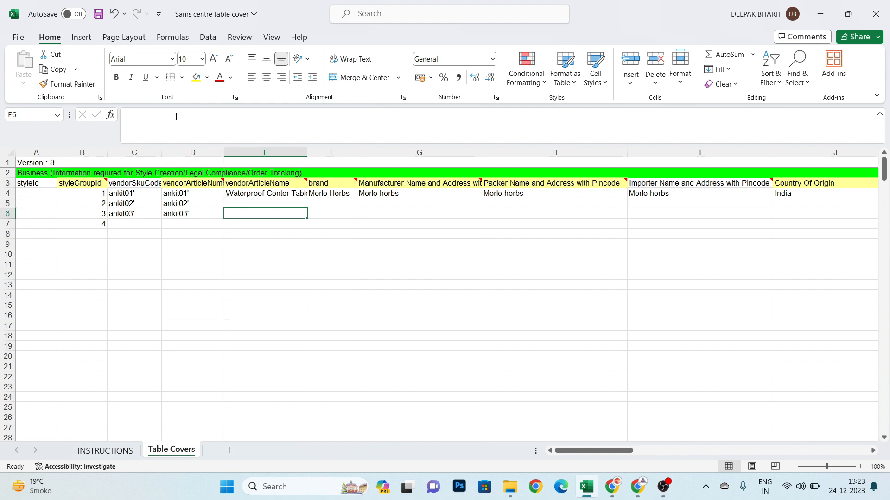
pyautogui.write('=len')
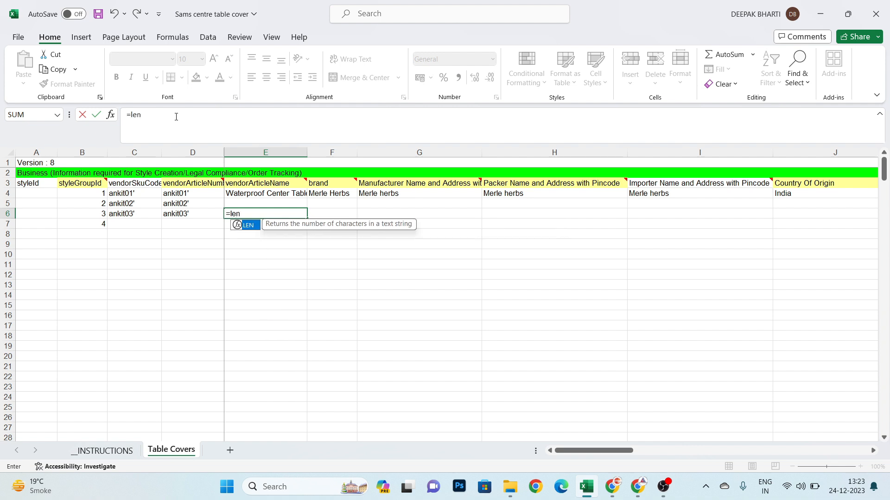
pyautogui.press('Tab')
pyautogui.press('Up')
pyautogui.press('Up')
pyautogui.write(')')
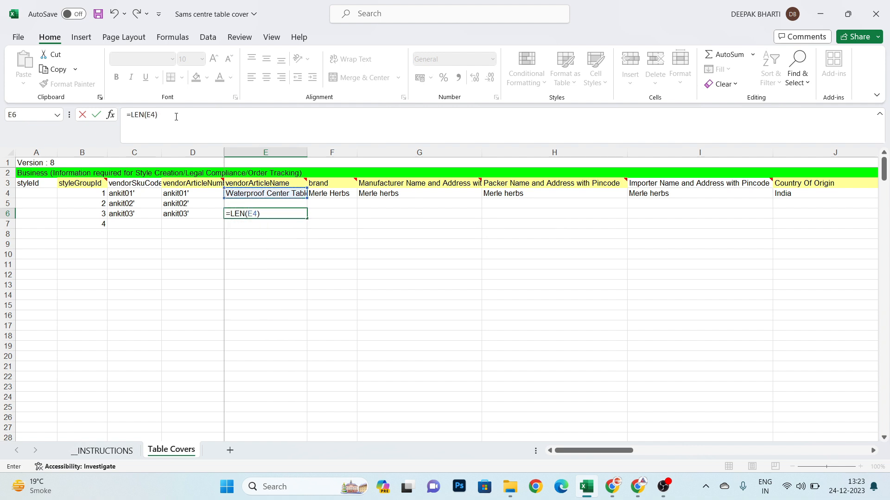
pyautogui.hotkey('ctrl', 'Return')
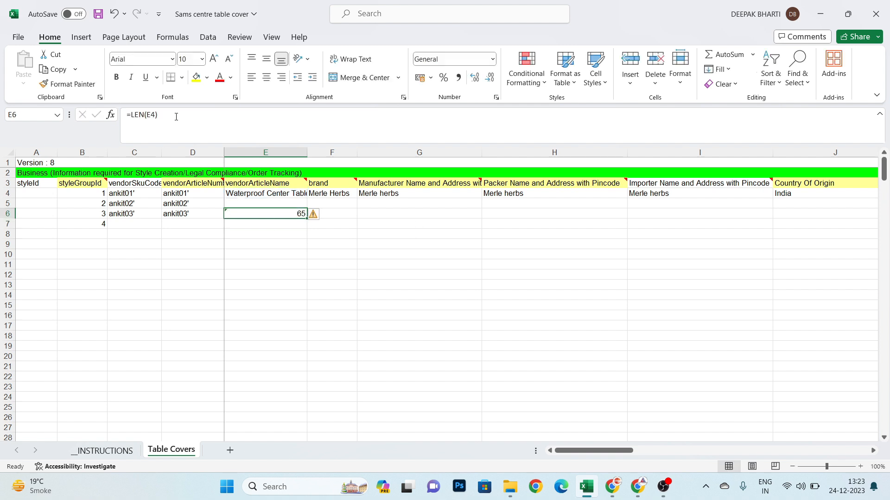
# - Shorten the vendorArticleName in E4 to "Waterproof Center Table Cover | Stylish Print Cover"
pyautogui.press('Up')
pyautogui.press('Up')
pyautogui.click(176, 117)
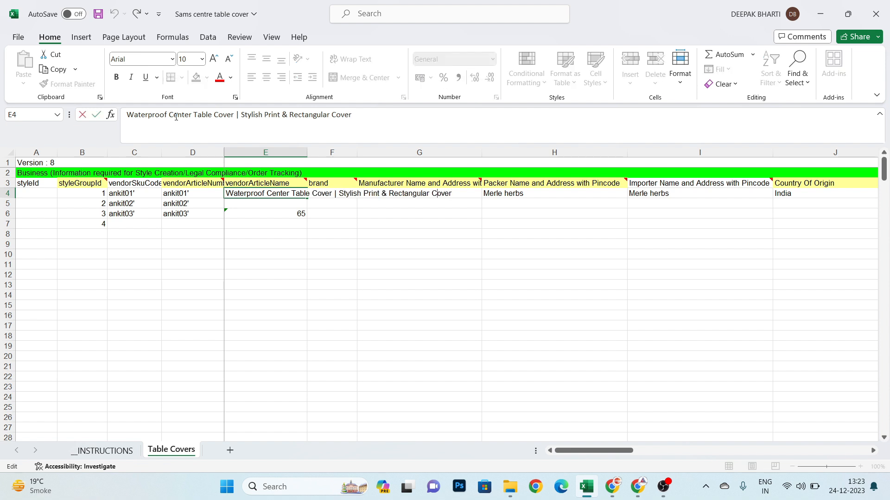
pyautogui.hotkey('shift', 'Left')
pyautogui.hotkey('shift', 'Left')
pyautogui.hotkey('shift', 'Left')
pyautogui.hotkey('shift', 'Left')
pyautogui.hotkey('shift', 'Left')
pyautogui.hotkey('shift', 'Left')
pyautogui.hotkey('shift', 'Left')
pyautogui.hotkey('shift', 'Left')
pyautogui.hotkey('shift', 'Left')
pyautogui.hotkey('shift', 'Left')
pyautogui.hotkey('shift', 'Left')
pyautogui.hotkey('shift', 'Left')
pyautogui.hotkey('shift', 'Left')
pyautogui.hotkey('shift', 'Left')
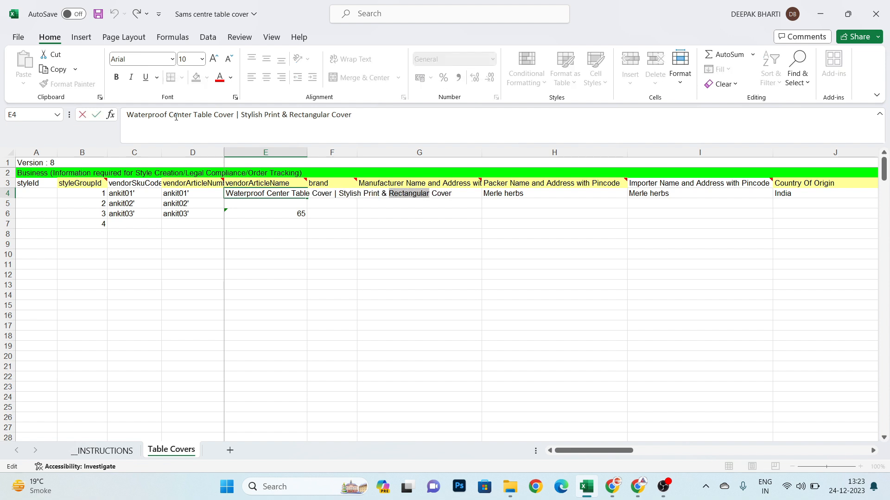
pyautogui.press('BackSpace')
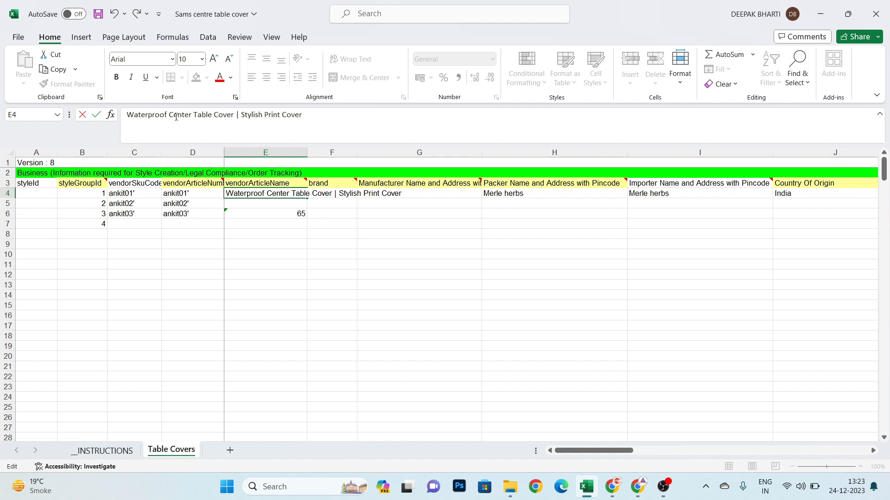
pyautogui.press('Return')
# - Check the shortened article name's character count and clear the helper formula from E6
pyautogui.press('Down')
pyautogui.press('Up')
pyautogui.press('Up')
pyautogui.press('Down')
pyautogui.press('Down')
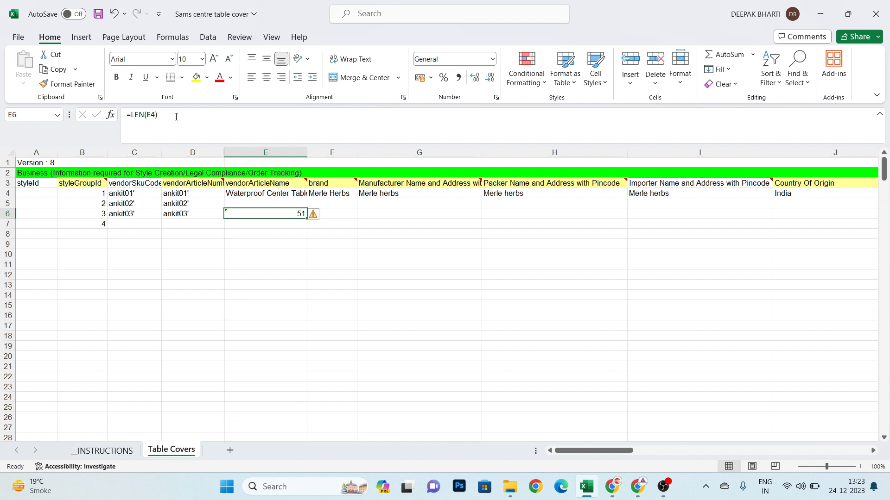
pyautogui.press('Delete')
pyautogui.press('Up')
pyautogui.press('Up')
pyautogui.press('Up')
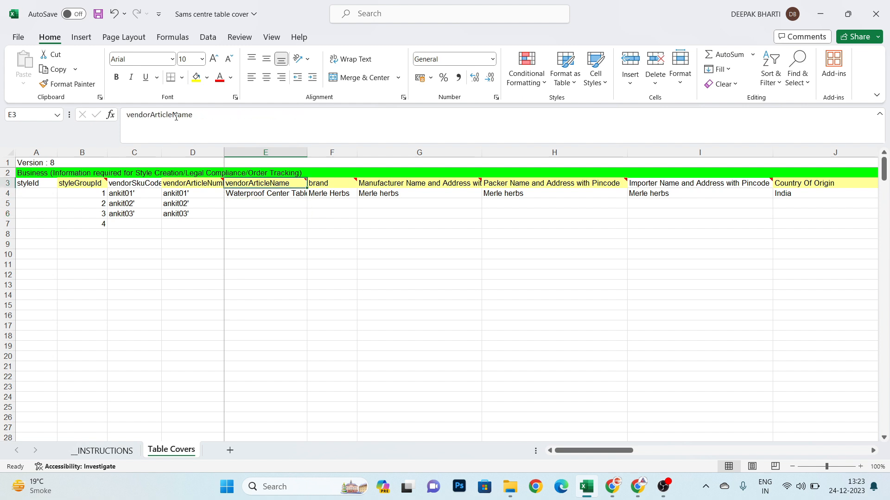
# - Browse the brand options available for cell F4 and close the list without choosing another brand
pyautogui.press('Down')
pyautogui.press('Right')
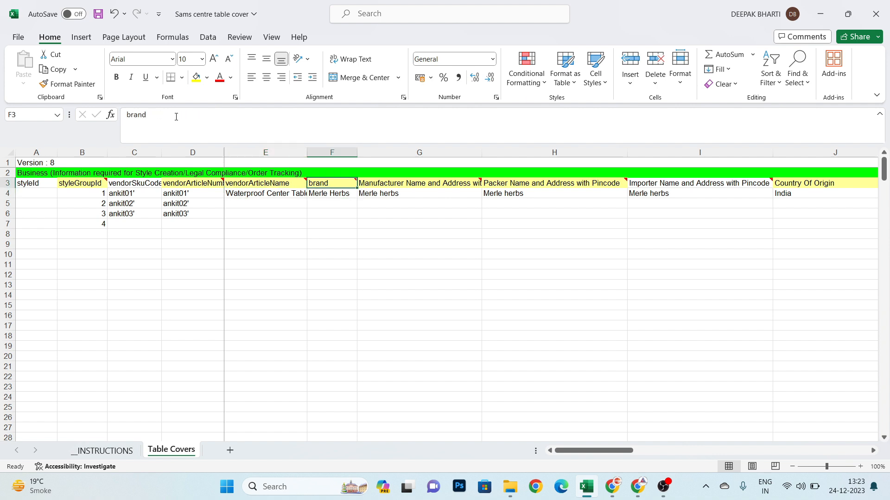
pyautogui.hotkey('alt', 'Down')
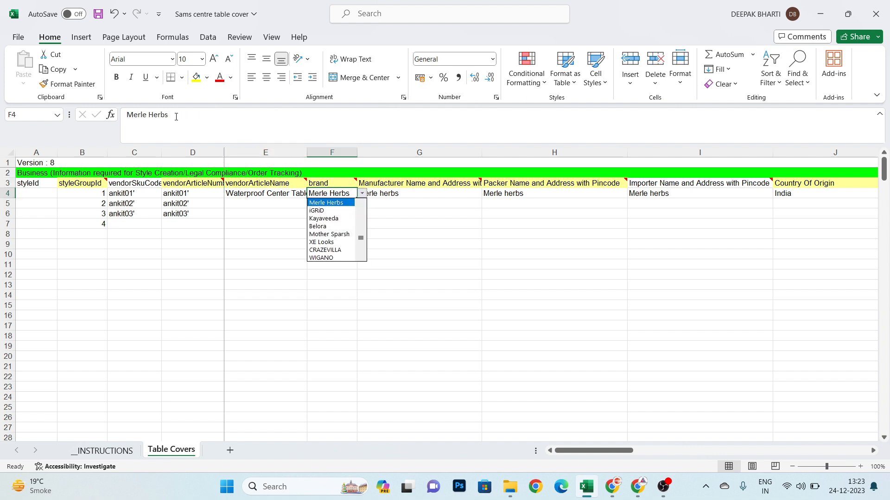
pyautogui.press('Down')
pyautogui.press('Down')
pyautogui.press('Down')
pyautogui.press('Down')
pyautogui.press('Down')
pyautogui.press('Down')
pyautogui.press('Down')
pyautogui.press('Down')
pyautogui.press('Down')
pyautogui.press('Down')
pyautogui.press('Down')
pyautogui.press('Down')
pyautogui.press('Down')
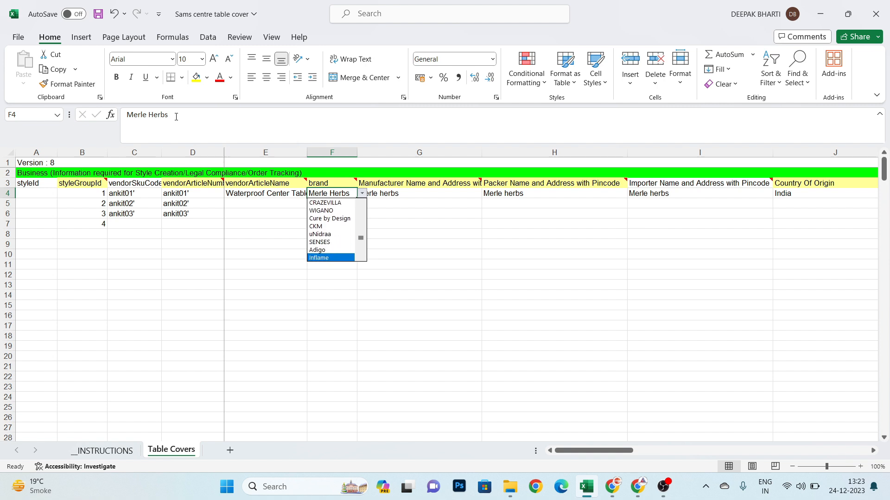
pyautogui.press('Escape')
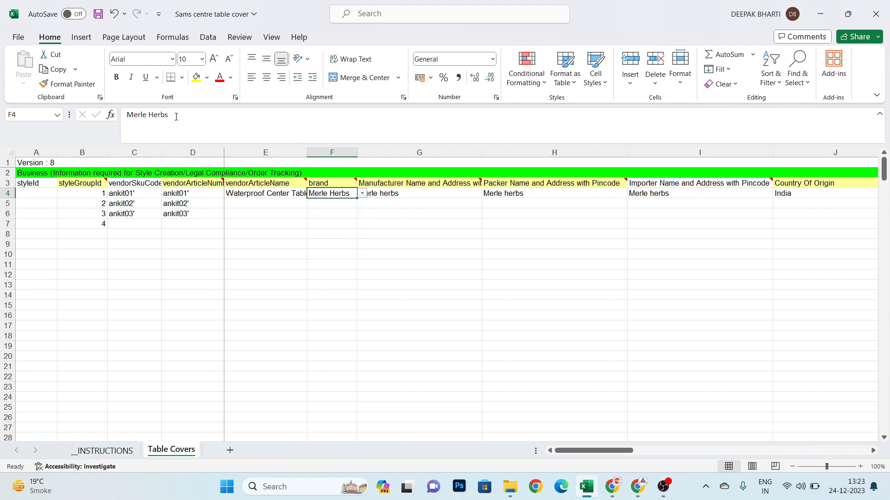
# - Examine the manufacturer and packer name and address columns and their entries in row 4
pyautogui.press('Right')
pyautogui.press('Up')
pyautogui.press('Down')
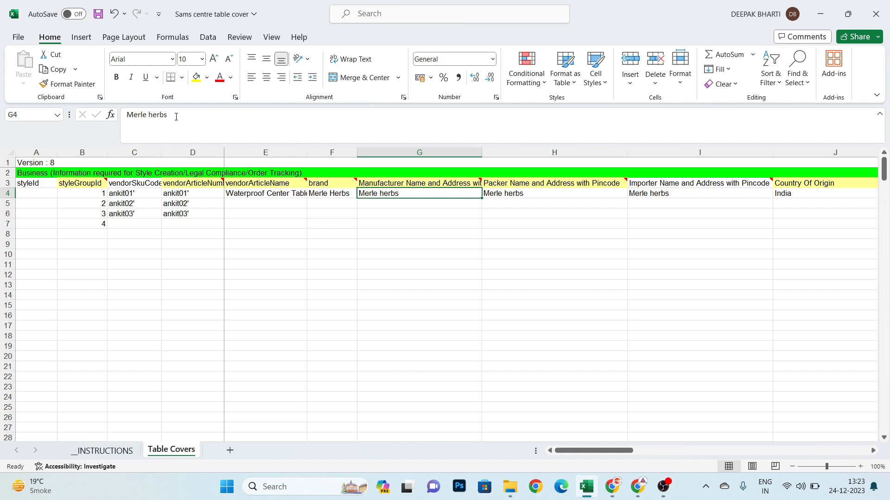
pyautogui.press('Right')
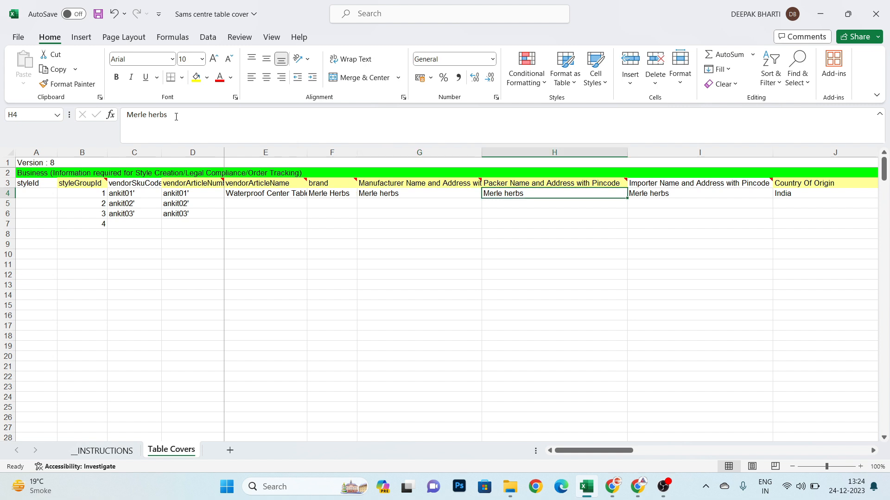
# - Examine the importer name and address column and the Country Of Origin column with their entries in row 4
pyautogui.press('Right')
pyautogui.press('Up')
pyautogui.press('Down')
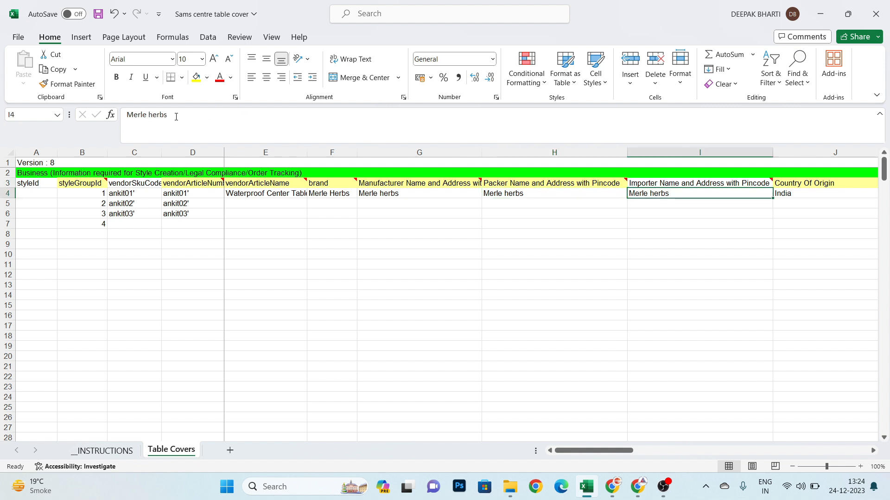
pyautogui.press('Left')
pyautogui.press('Left')
pyautogui.press('Right')
pyautogui.press('Right')
pyautogui.press('Right')
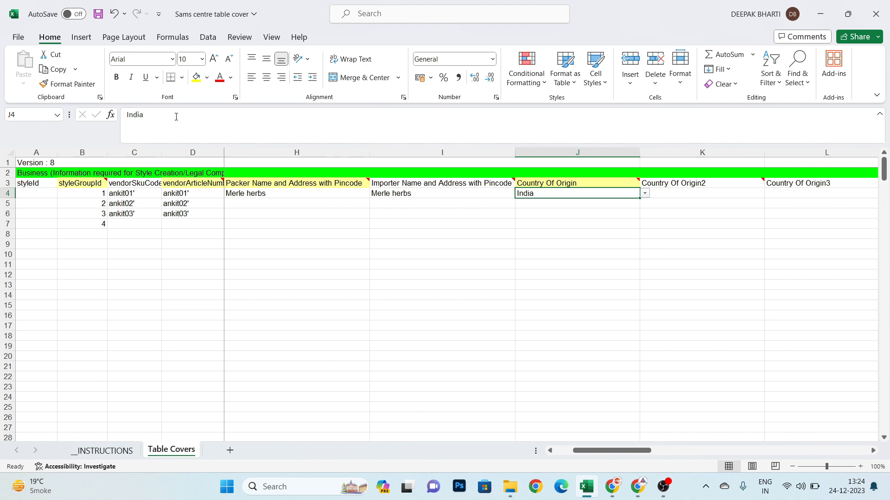
# - Skip the additional Country Of Origin columns and select Table Covers as the articleType in O4
pyautogui.press('Right')
pyautogui.press('Right')
pyautogui.press('Right')
pyautogui.press('Right')
pyautogui.press('Right')
pyautogui.press('Right')
pyautogui.press('Left')
pyautogui.hotkey('alt', 'Down')
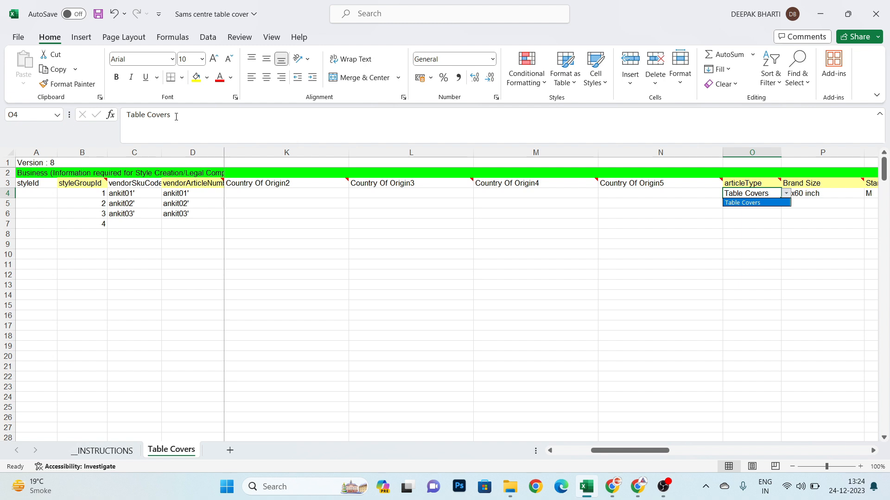
pyautogui.press('Return')
pyautogui.press('Right')
pyautogui.press('Left')
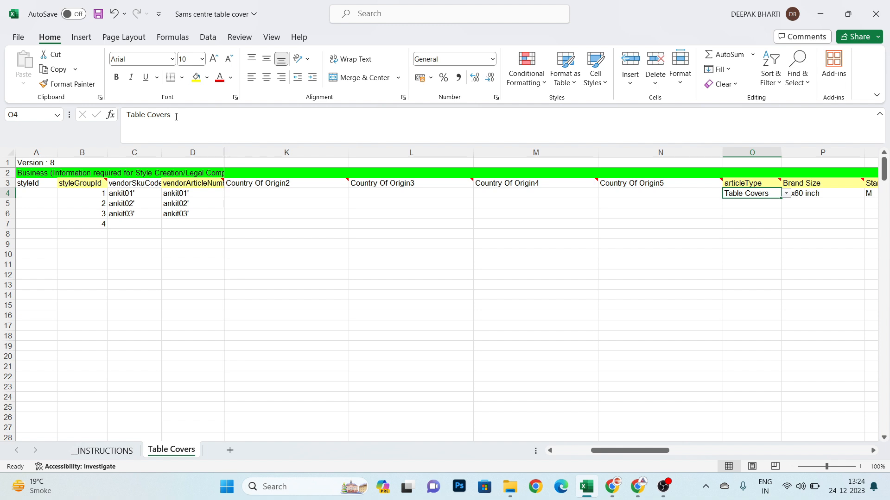
# - Examine the Brand Size and Standard Size columns and their entries in row 4
pyautogui.press('Right')
pyautogui.press('Right')
pyautogui.press('Left')
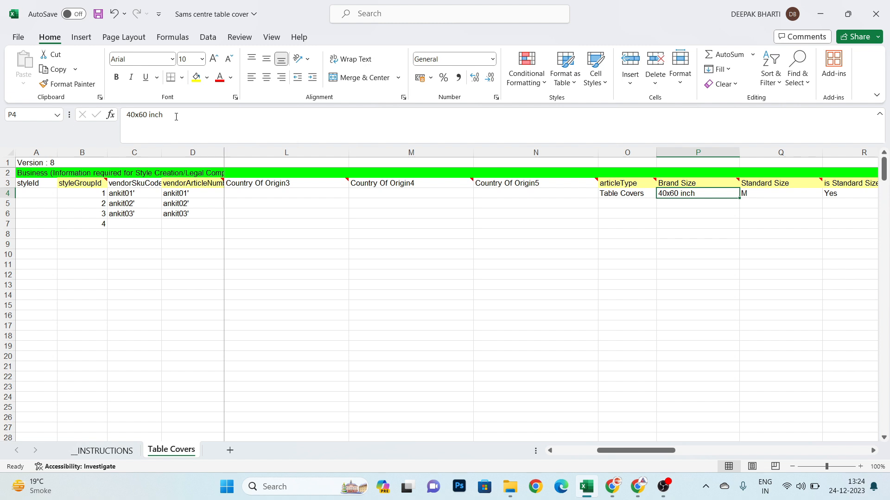
pyautogui.press('Right')
pyautogui.press('Up')
pyautogui.press('Down')
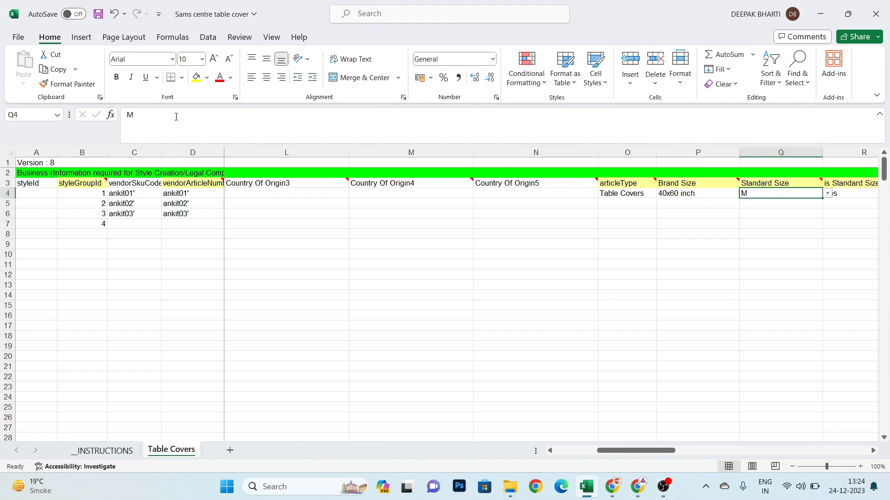
# - Browse the Standard Size options for Q4 and select M
pyautogui.hotkey('alt', 'Down')
pyautogui.press('Down')
pyautogui.press('Down')
pyautogui.press('Down')
pyautogui.press('Down')
pyautogui.press('Down')
pyautogui.press('Down')
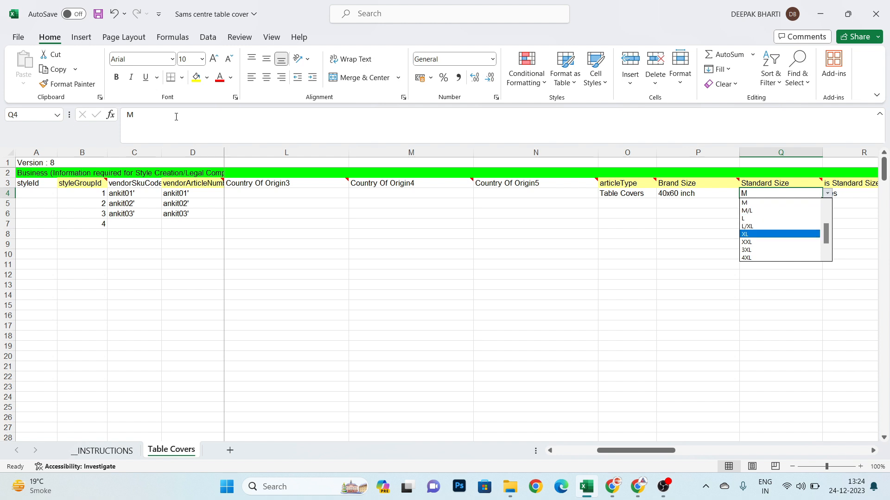
pyautogui.press('Up')
pyautogui.press('Up')
pyautogui.press('Up')
pyautogui.press('Up')
pyautogui.press('Up')
pyautogui.press('Up')
pyautogui.press('Up')
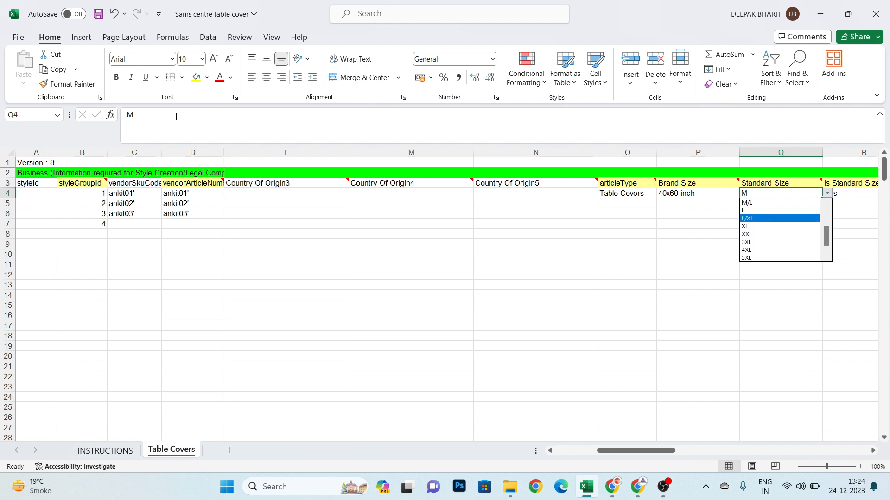
pyautogui.press('Down')
pyautogui.press('Return')
# - Examine the "is Standard Size present on Label" and Brand Colour columns and their entries in row 4
pyautogui.press('Right')
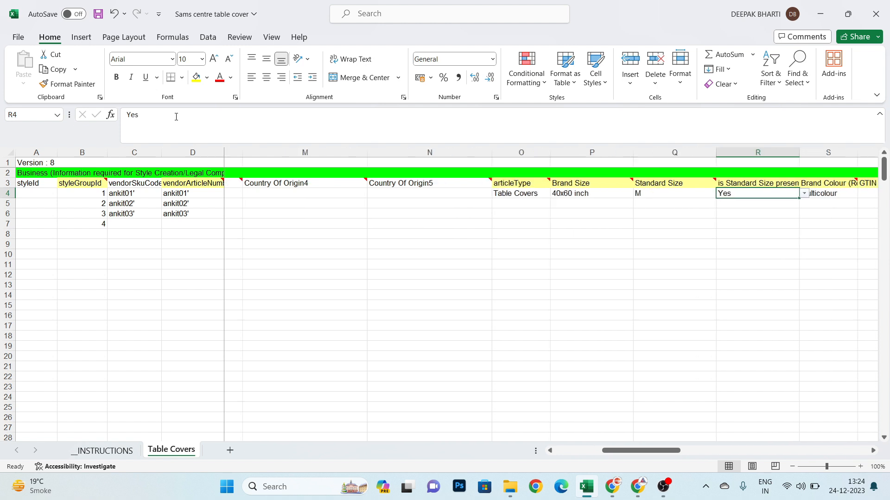
pyautogui.press('Up')
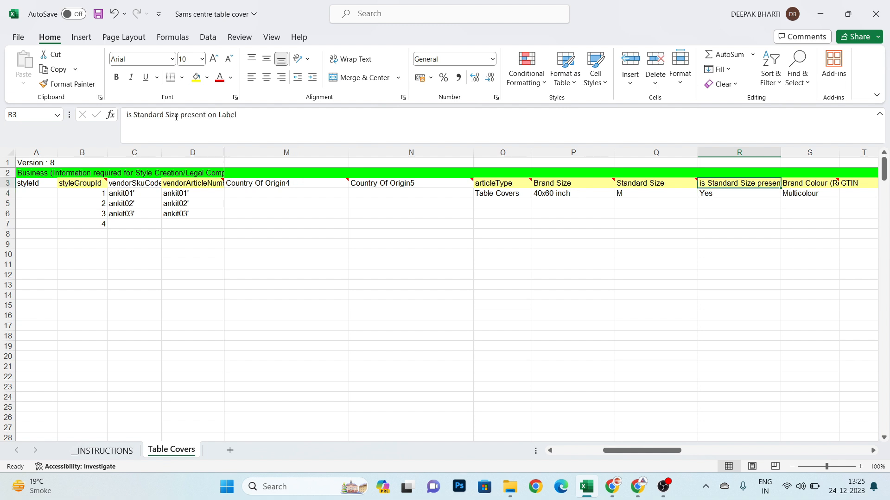
pyautogui.press('Down')
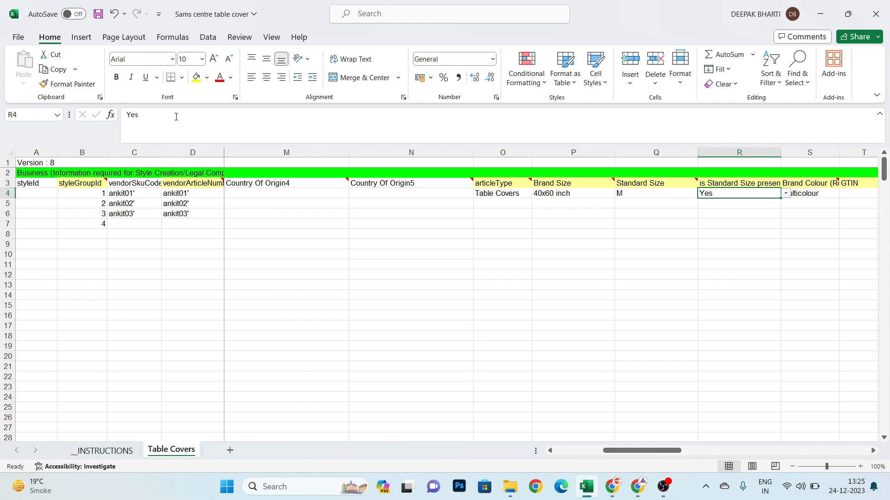
pyautogui.press('Right')
# - Examine the GTIN, HSN, SKUCode and MRP columns and their cells in row 4
pyautogui.press('Right')
pyautogui.press('Left')
pyautogui.press('Up')
pyautogui.press('Down')
pyautogui.press('Right')
pyautogui.press('Right')
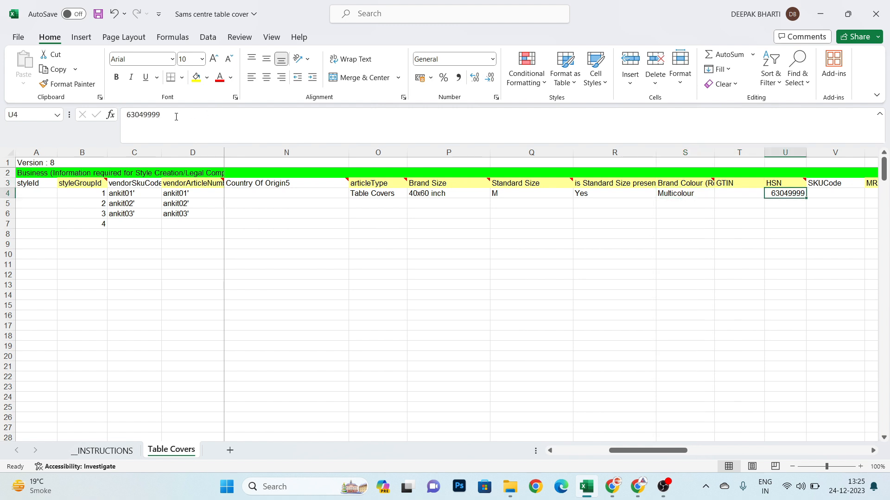
pyautogui.press('Right')
pyautogui.press('Right')
pyautogui.press('Left')
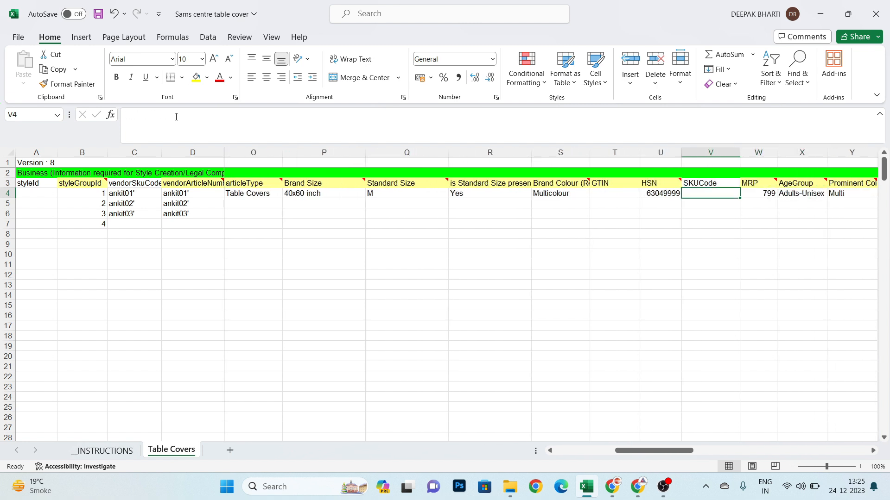
pyautogui.press('Right')
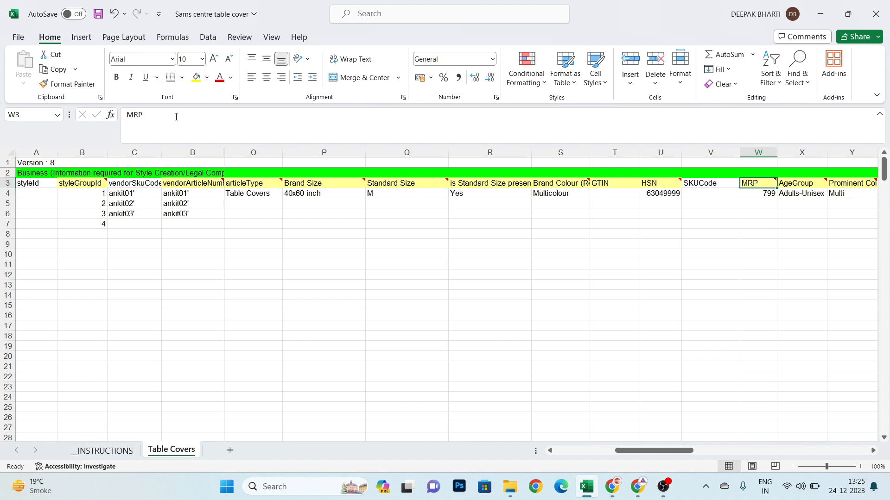
# - Select Adults-Unisex as the AgeGroup in X4
pyautogui.press('Right')
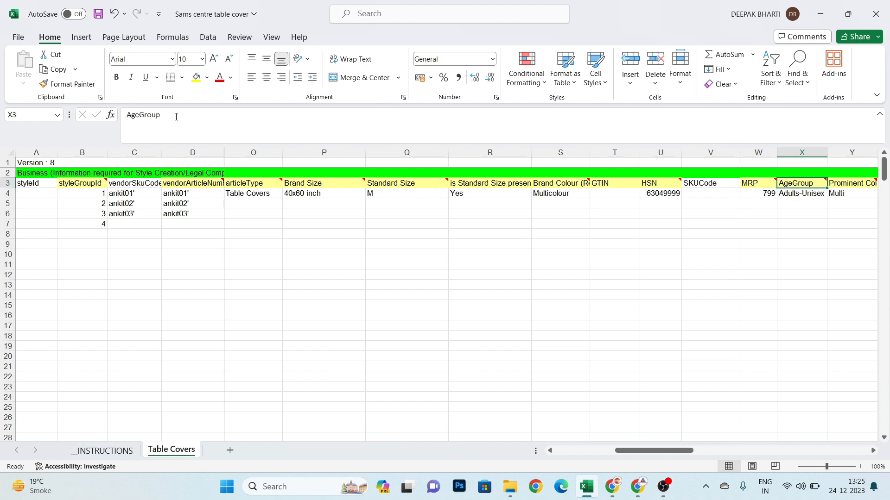
pyautogui.hotkey('alt', 'Down')
pyautogui.press('Down')
pyautogui.press('Up')
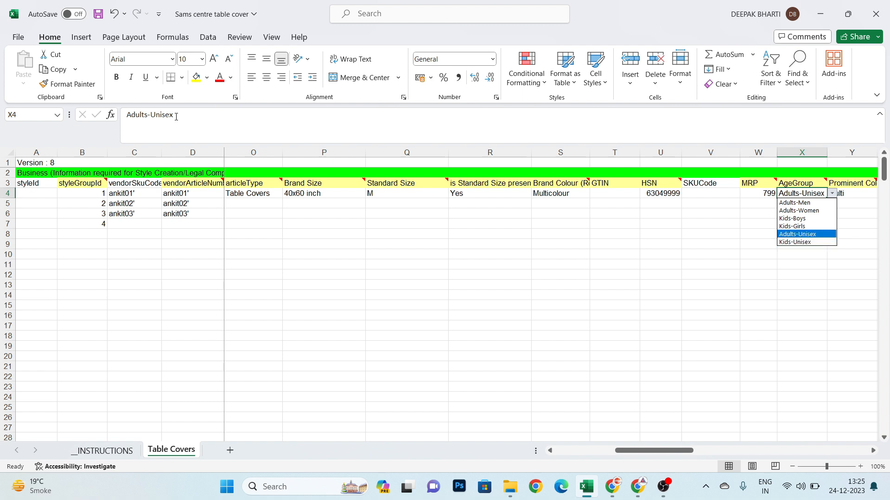
pyautogui.press('Return')
# - Examine the Prominent Colour column and the second and third prominent colour columns in row 4
pyautogui.press('Right')
pyautogui.press('Right')
pyautogui.press('Up')
pyautogui.press('Left')
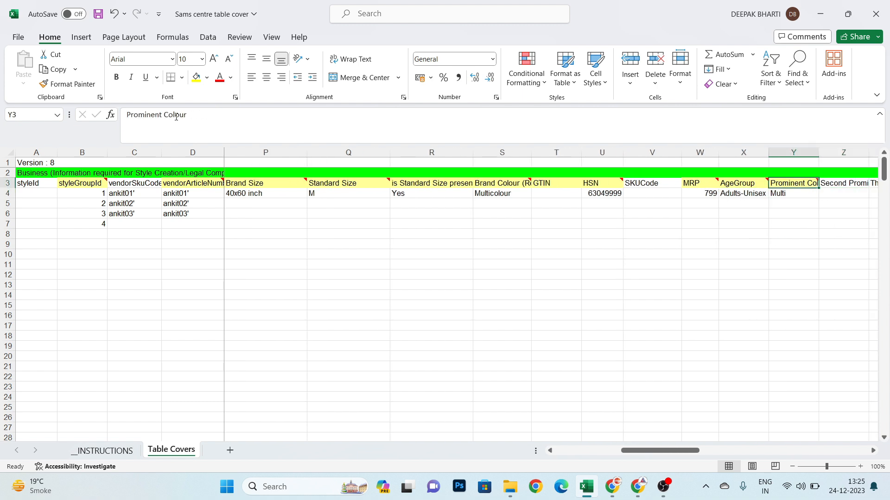
pyautogui.press('Down')
pyautogui.press('Up')
pyautogui.press('Down')
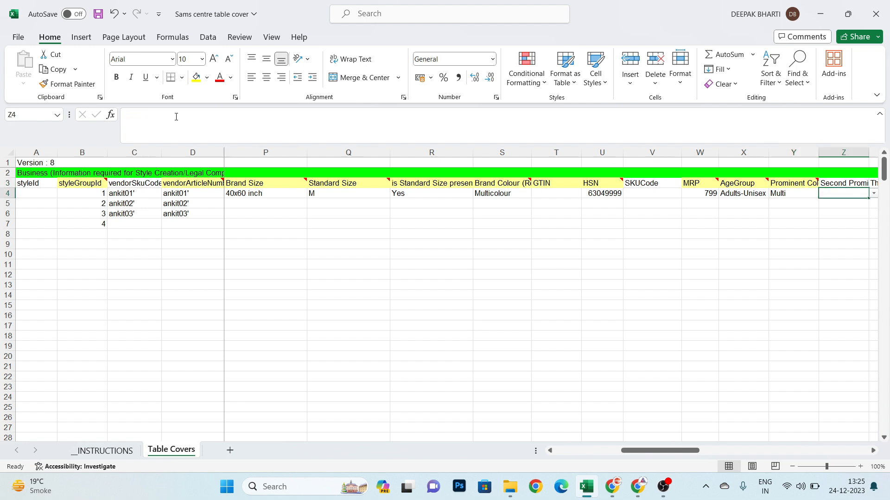
pyautogui.press('Right')
pyautogui.press('Right')
pyautogui.press('Right')
# - Browse the FashionType options for AB4 and select Core M
pyautogui.press('Up')
pyautogui.press('Down')
pyautogui.hotkey('alt', 'Down')
pyautogui.press('Down')
pyautogui.press('Up')
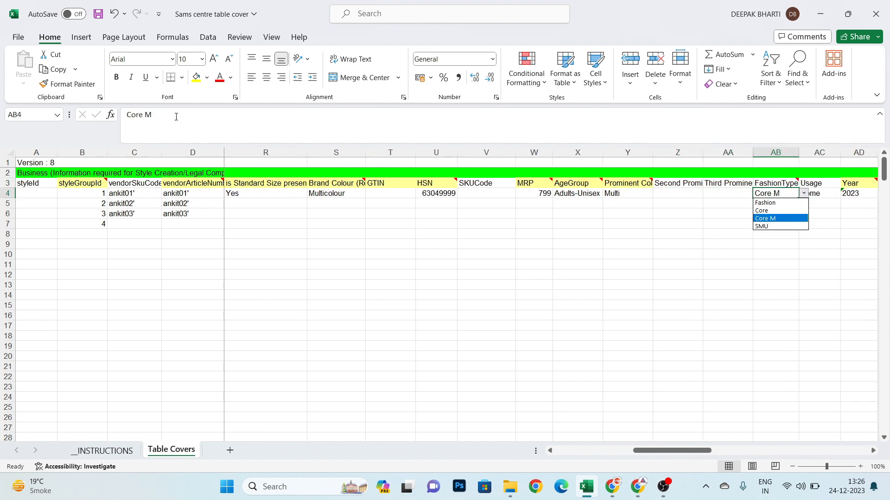
pyautogui.press('Up')
pyautogui.press('Up')
pyautogui.press('Down')
pyautogui.press('Down')
pyautogui.press('Return')
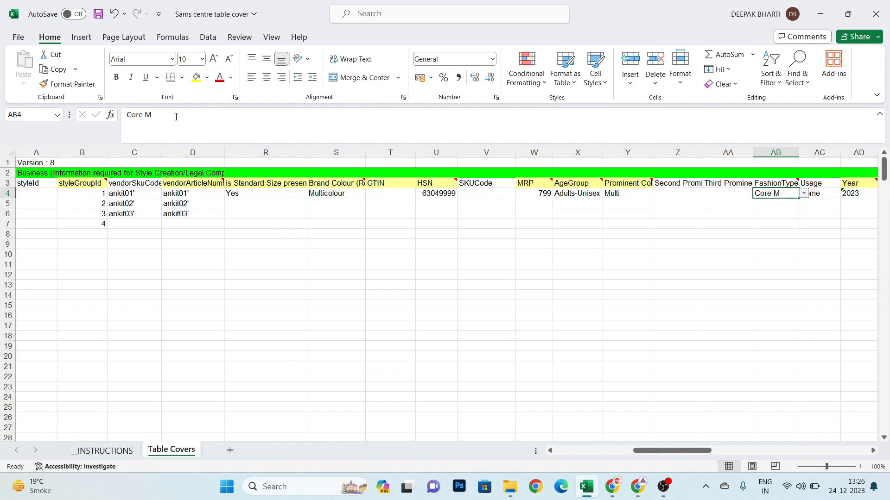
# - Select Home as the Usage in AC4
pyautogui.press('Right')
pyautogui.press('Right')
pyautogui.press('Left')
pyautogui.press('Right')
pyautogui.press('Right')
pyautogui.press('Left')
pyautogui.press('Left')
pyautogui.press('Up')
pyautogui.press('Down')
pyautogui.hotkey('alt', 'Down')
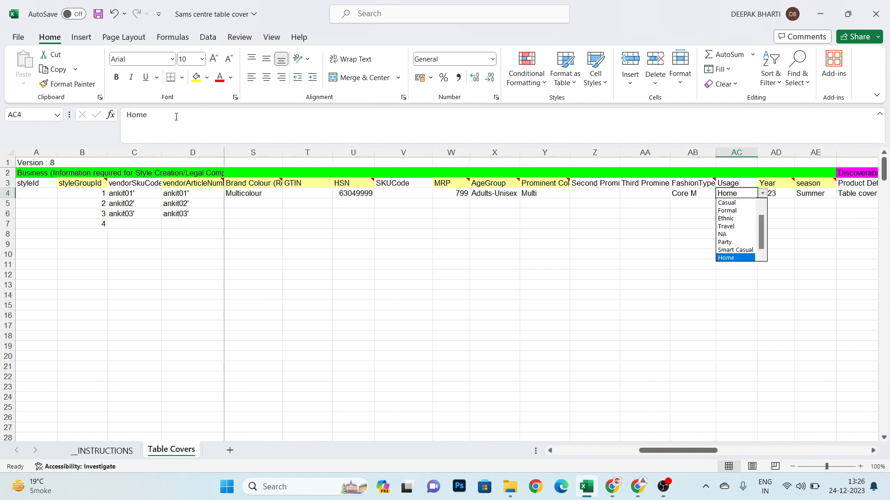
pyautogui.press('Return')
# - Select 2023 as the Year in AD4 and Summer as the season in AE4
pyautogui.press('Right')
pyautogui.hotkey('alt', 'Down')
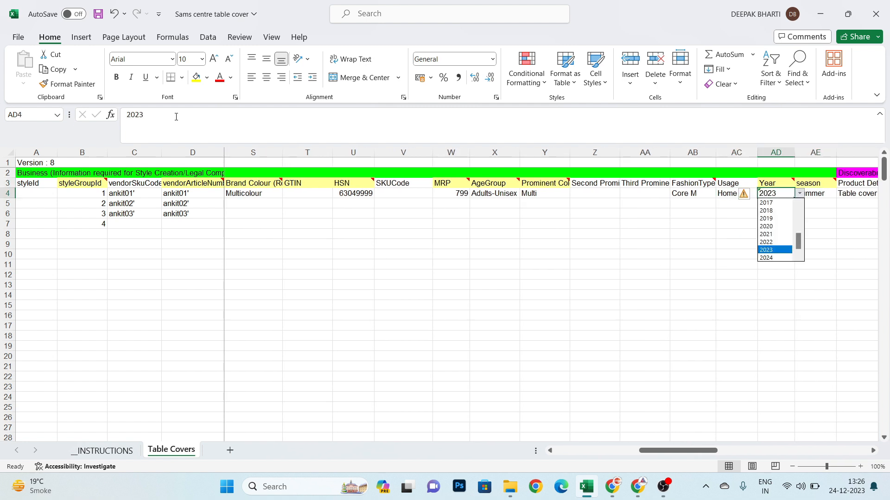
pyautogui.press('Return')
pyautogui.press('Right')
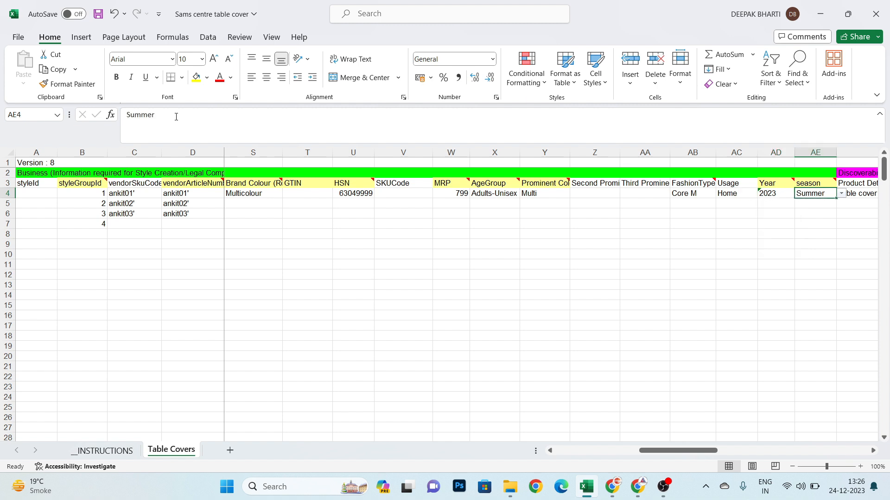
pyautogui.hotkey('alt', 'Down')
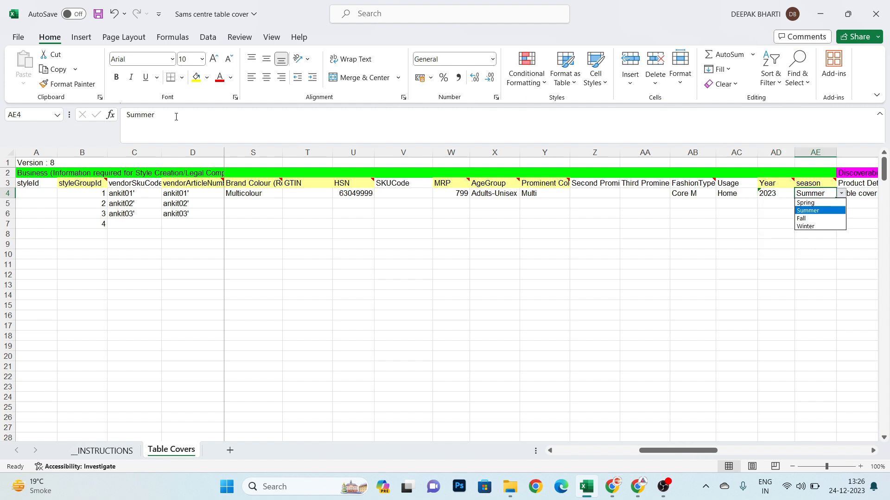
pyautogui.press('Return')
# - Examine the Product Details, styleNote and materialCareDescription columns and their cells in row 4
pyautogui.press('Right')
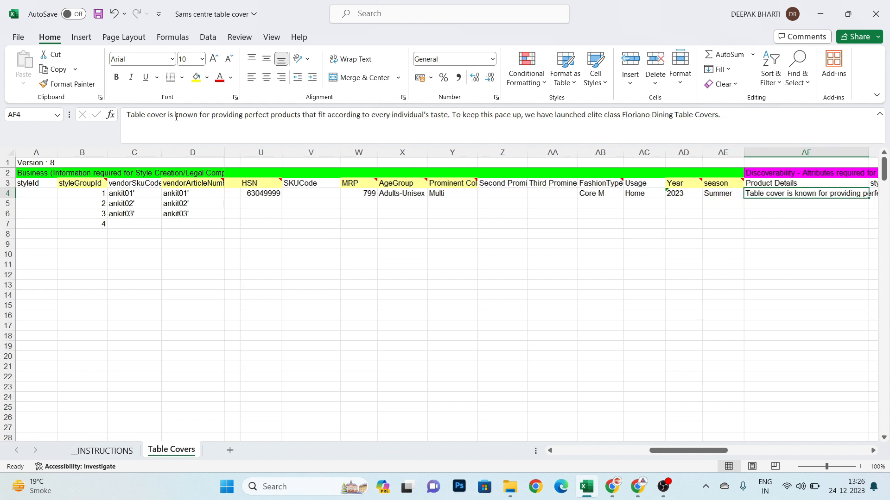
pyautogui.press('Right')
pyautogui.press('Left')
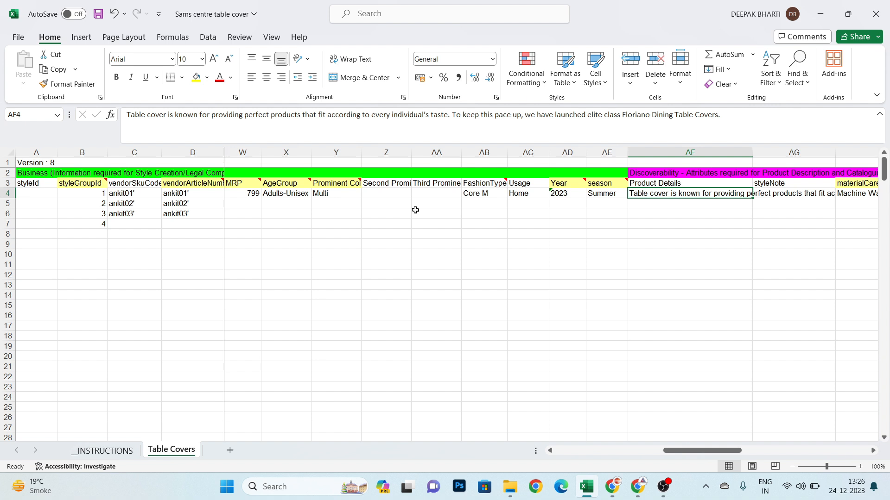
pyautogui.press('Down')
pyautogui.press('Up')
pyautogui.press('Right')
pyautogui.press('Right')
pyautogui.press('Up')
pyautogui.press('Down')
pyautogui.press('Up')
pyautogui.press('Down')
pyautogui.hscroll(2, 415, 209)
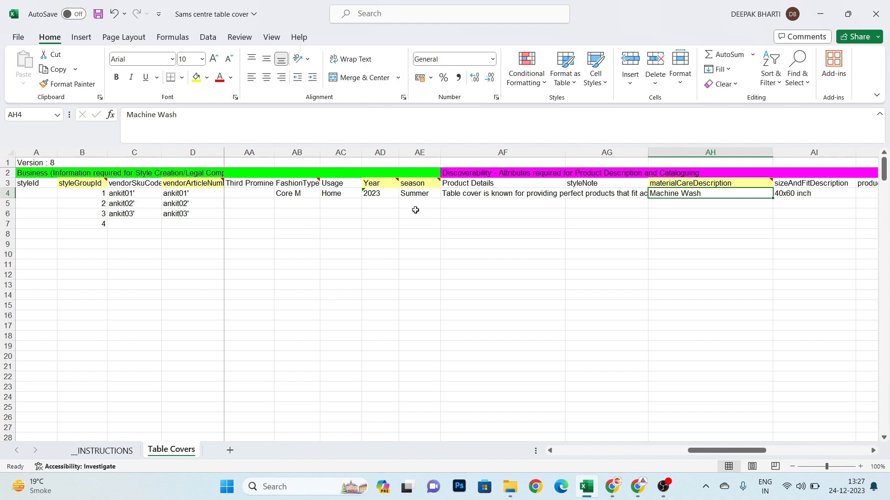
# - Examine the sizeAndFitDescription column and its entry in AI4
pyautogui.press('Right')
pyautogui.press('Right')
pyautogui.press('Up')
pyautogui.press('Left')
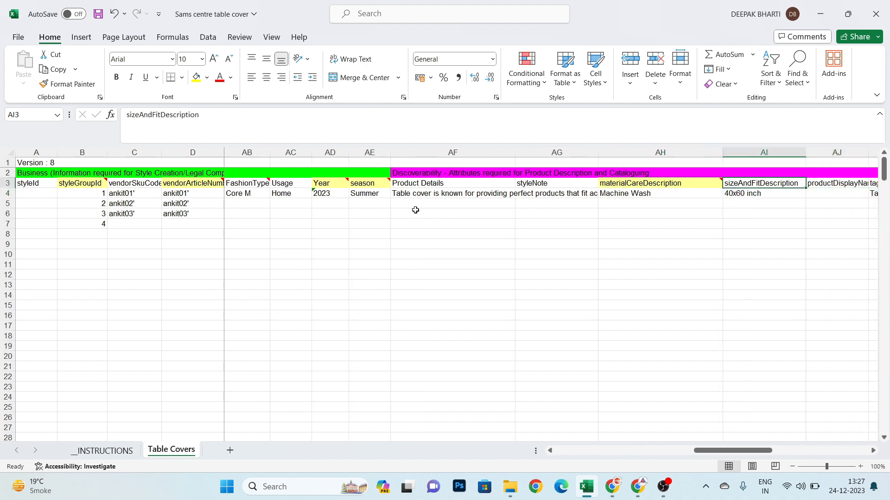
pyautogui.press('Down')
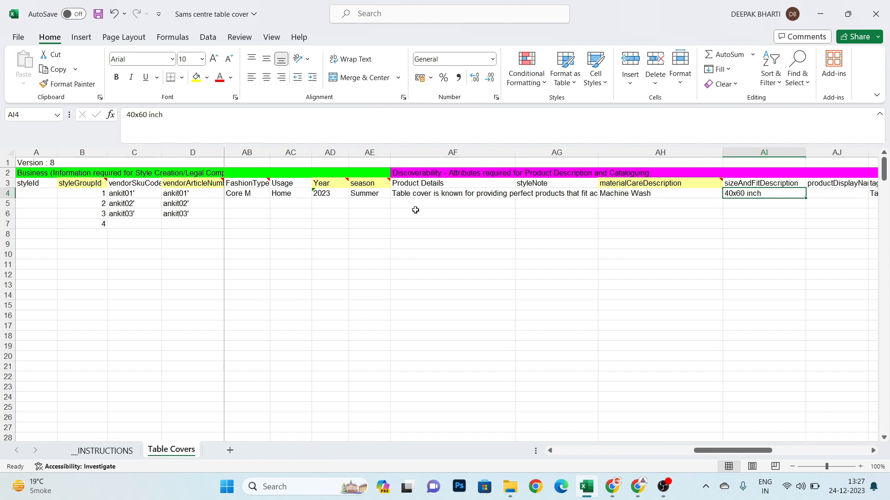
pyautogui.press('Up')
pyautogui.press('Down')
# - Examine the productDisplayName, tags and addedDate column headings
pyautogui.press('Right')
pyautogui.press('Right')
pyautogui.press('Left')
pyautogui.press('Up')
pyautogui.press('Right')
pyautogui.press('Right')
pyautogui.press('Left')
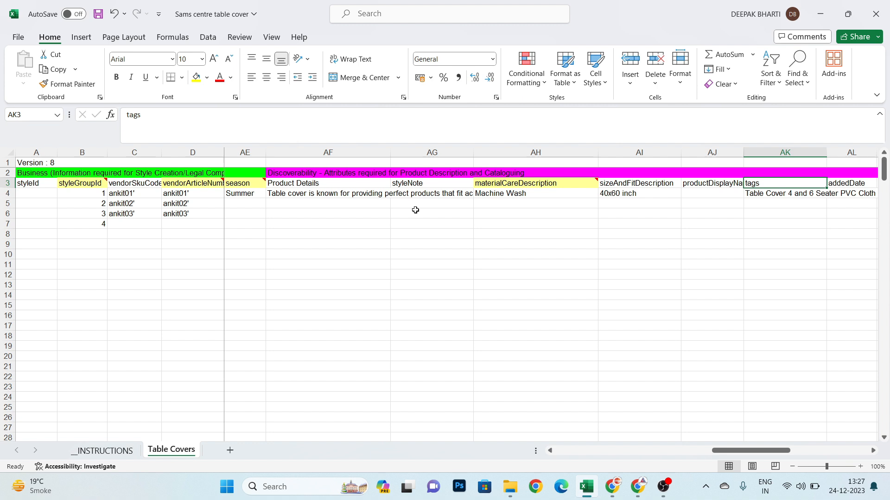
pyautogui.press('Right')
pyautogui.hscroll(3, 415, 210)
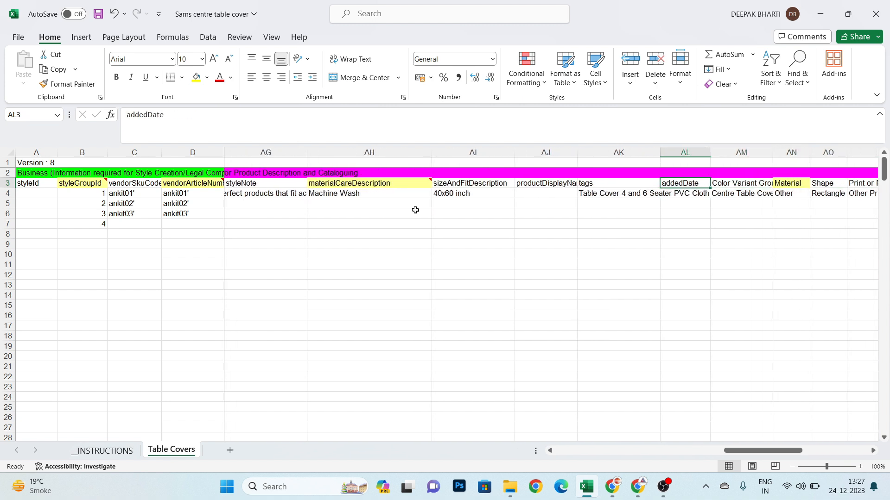
# - Read the tags entry in AK4 and check the Color Variant column's cell in AM4
pyautogui.press('Down')
pyautogui.press('Right')
pyautogui.press('Left')
pyautogui.press('Left')
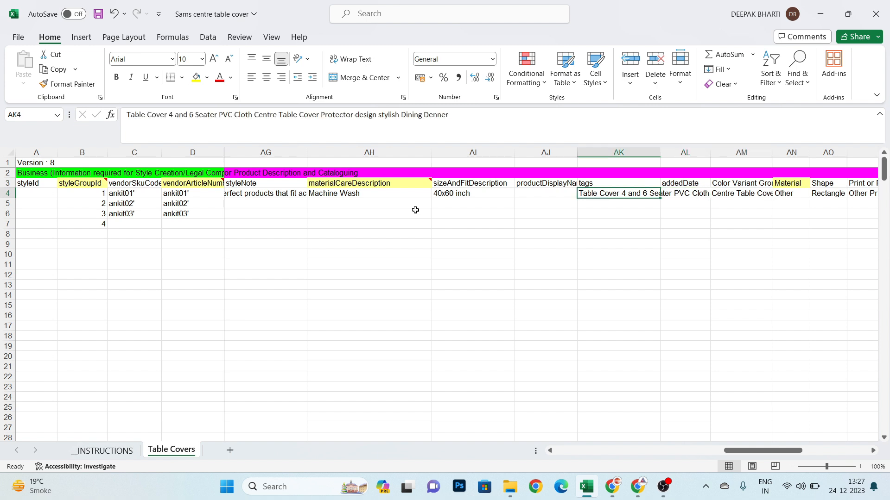
pyautogui.press('Right')
pyautogui.press('Right')
pyautogui.press('Up')
pyautogui.press('Down')
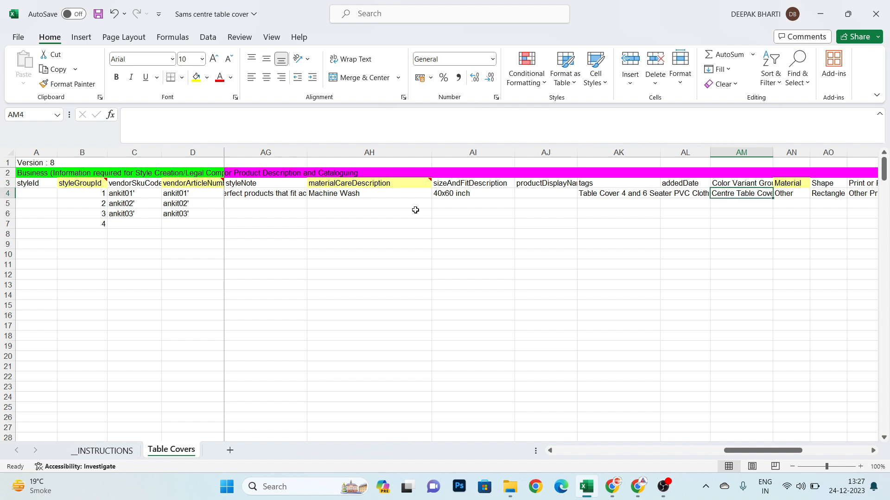
# - Browse the Material options for AN4 and select Other
pyautogui.press('Right')
pyautogui.hotkey('alt', 'Down')
pyautogui.press('Up')
pyautogui.press('Up')
pyautogui.press('Down')
pyautogui.press('Up')
pyautogui.press('Up')
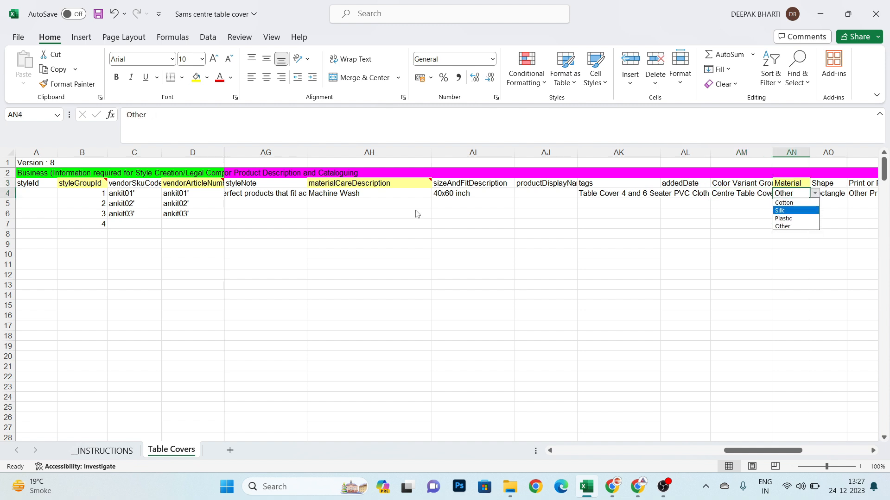
pyautogui.press('Down')
pyautogui.press('Down')
pyautogui.press('Down')
pyautogui.press('Return')
# - Browse the Shape options for AO4, keeping Rectangle
pyautogui.press('Right')
pyautogui.press('Right')
pyautogui.press('Left')
pyautogui.hotkey('alt', 'Down')
pyautogui.press('Down')
pyautogui.press('Down')
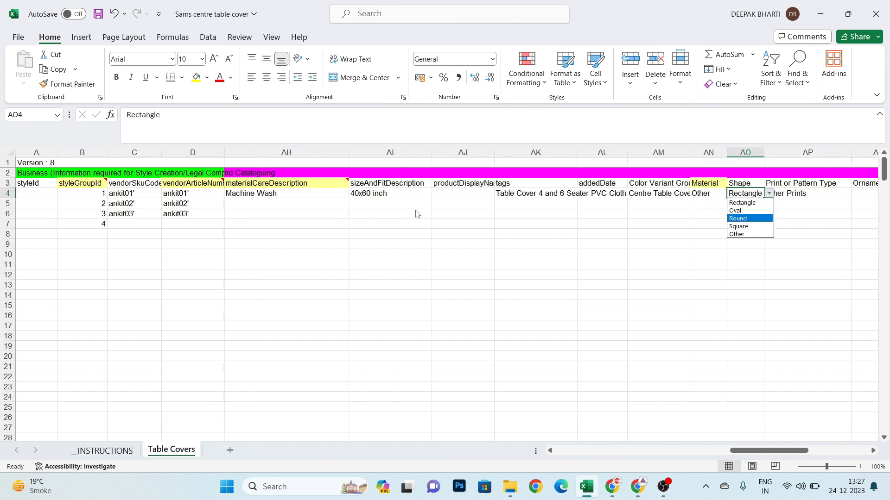
pyautogui.press('Down')
pyautogui.press('Up')
pyautogui.press('Up')
pyautogui.press('Escape')
# - Browse the Print or Pattern Type options for AP4 and keep Other Prints
pyautogui.press('Right')
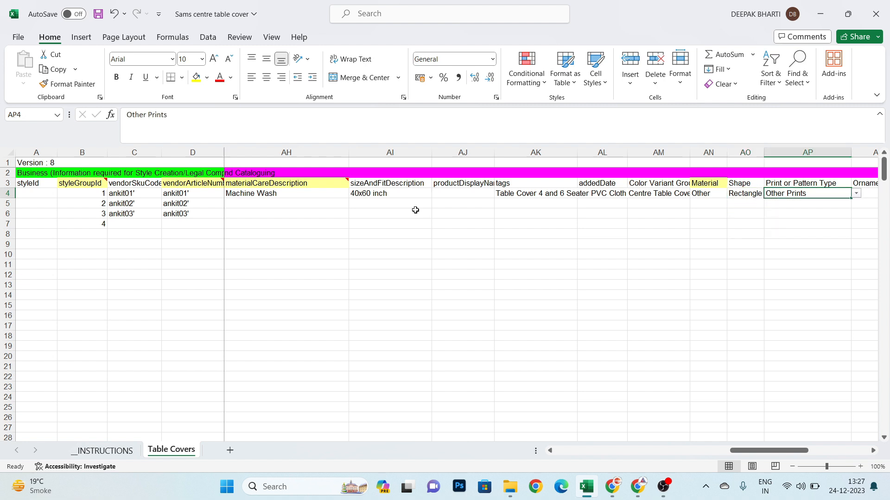
pyautogui.hotkey('alt', 'Down')
pyautogui.press('Up')
pyautogui.press('Up')
pyautogui.press('Up')
pyautogui.press('Down')
pyautogui.press('Up')
pyautogui.press('Up')
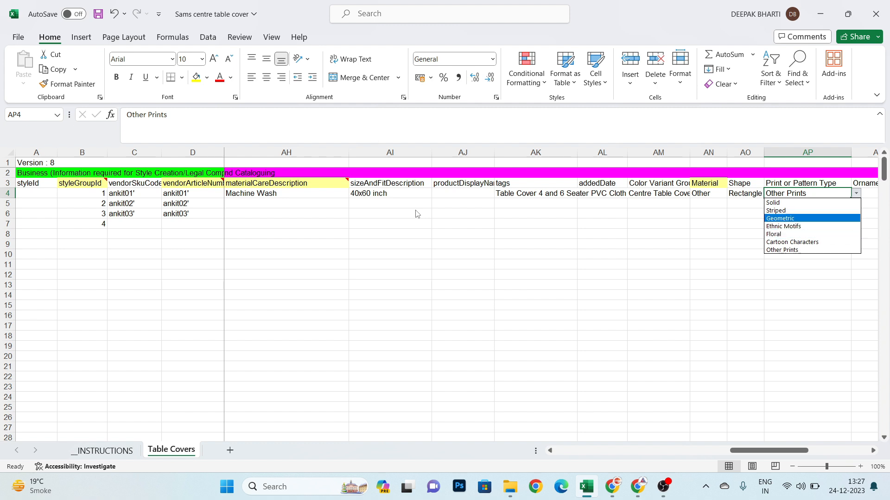
pyautogui.press('Up')
pyautogui.press('Up')
pyautogui.press('Down')
pyautogui.press('Down')
pyautogui.press('Down')
pyautogui.press('Up')
pyautogui.press('Up')
pyautogui.press('Up')
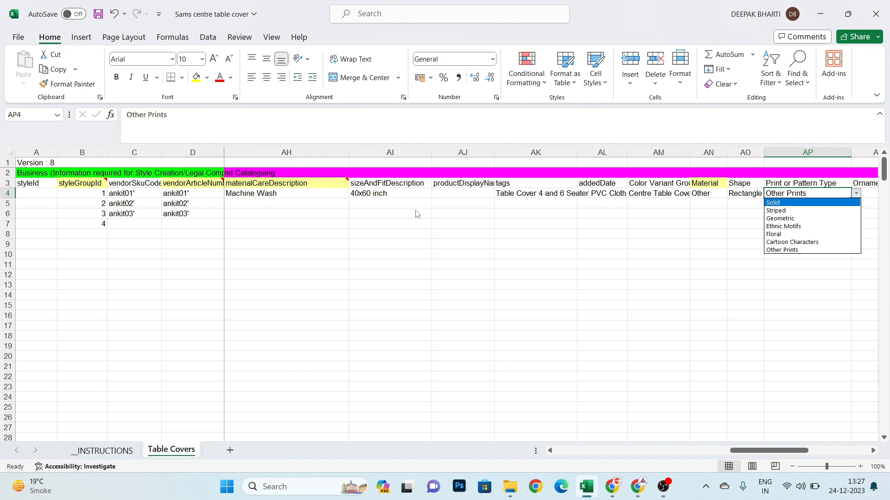
pyautogui.press('Down')
pyautogui.press('Down')
pyautogui.press('Down')
pyautogui.press('Down')
pyautogui.press('Down')
pyautogui.press('Down')
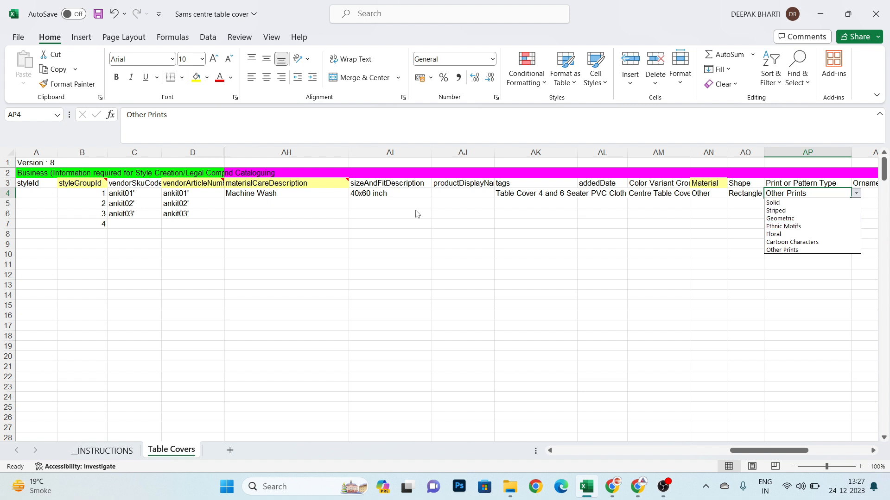
pyautogui.press('Return')
# - Set the Set Size in AR4 to 1, leaving the Ornamentation cell empty
pyautogui.press('Tab')
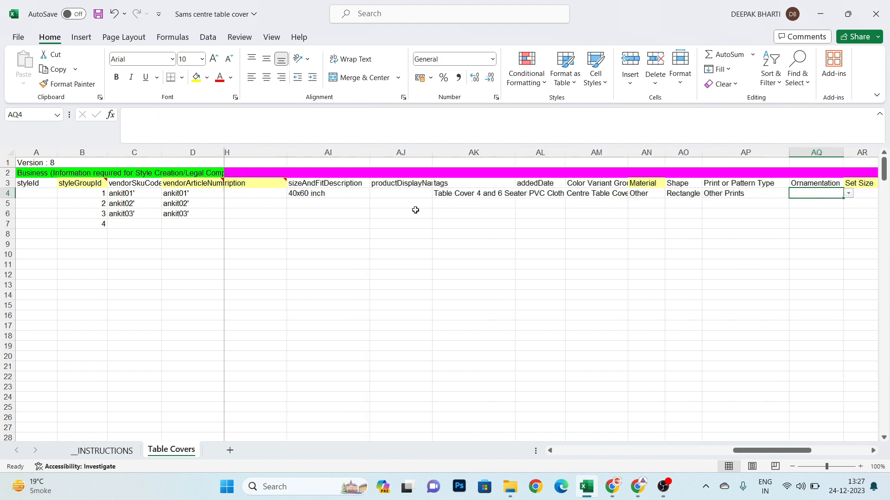
pyautogui.press('Tab')
pyautogui.write('1')
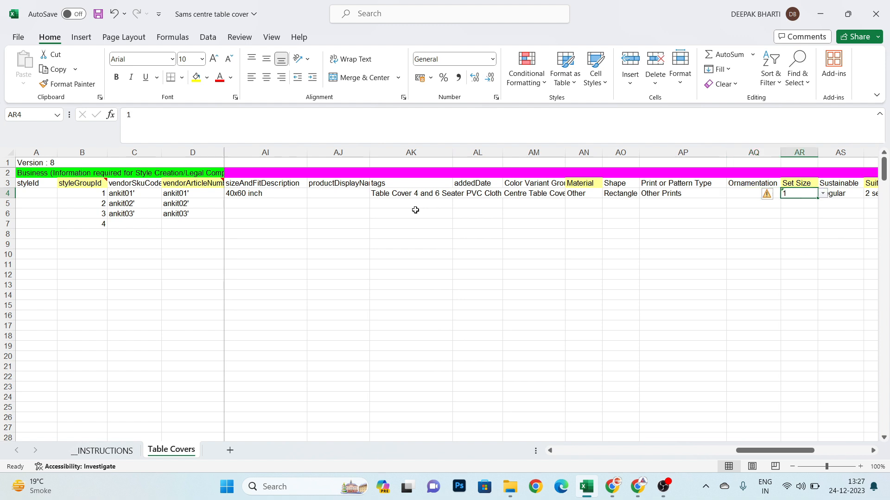
pyautogui.press('Return')
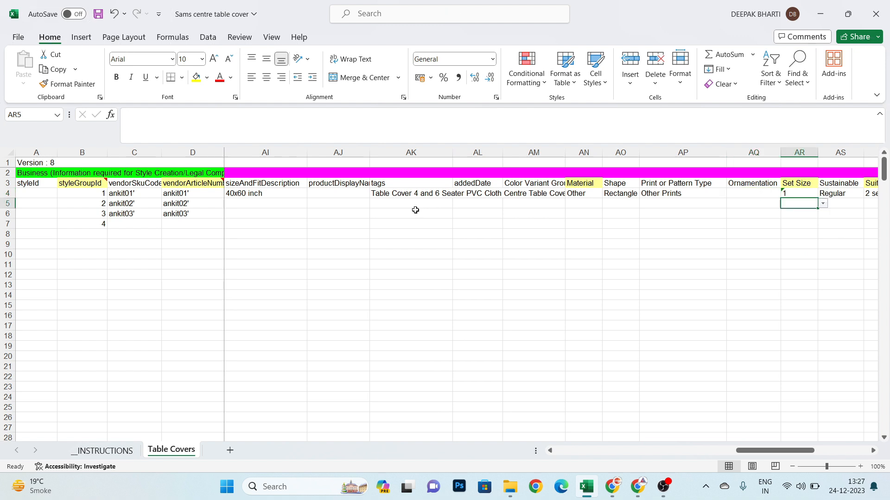
pyautogui.press('Up')
pyautogui.hotkey('alt', 'Down')
pyautogui.press('Down')
pyautogui.press('Down')
pyautogui.press('Up')
pyautogui.press('Up')
pyautogui.press('Return')
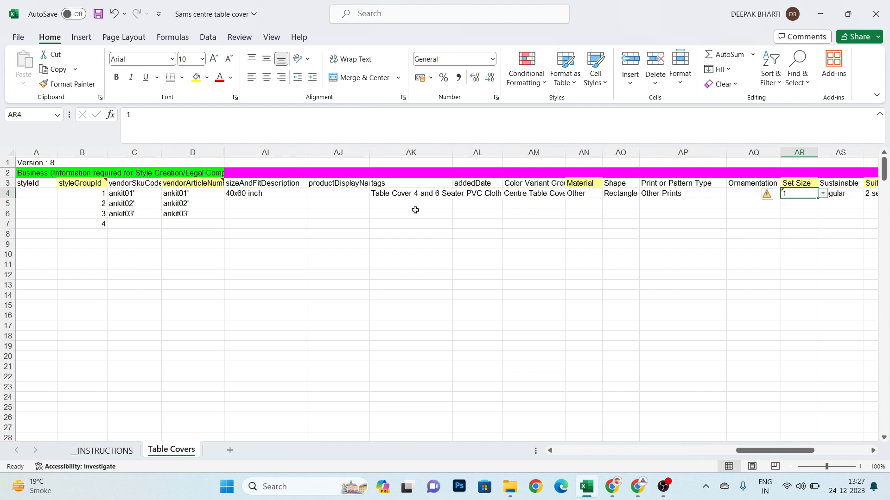
# - Choose Regular as the Sustainable value in AS4
pyautogui.press('Right')
pyautogui.press('Right')
pyautogui.press('Left')
pyautogui.press('Up')
pyautogui.press('Down')
pyautogui.hotkey('alt', 'Down')
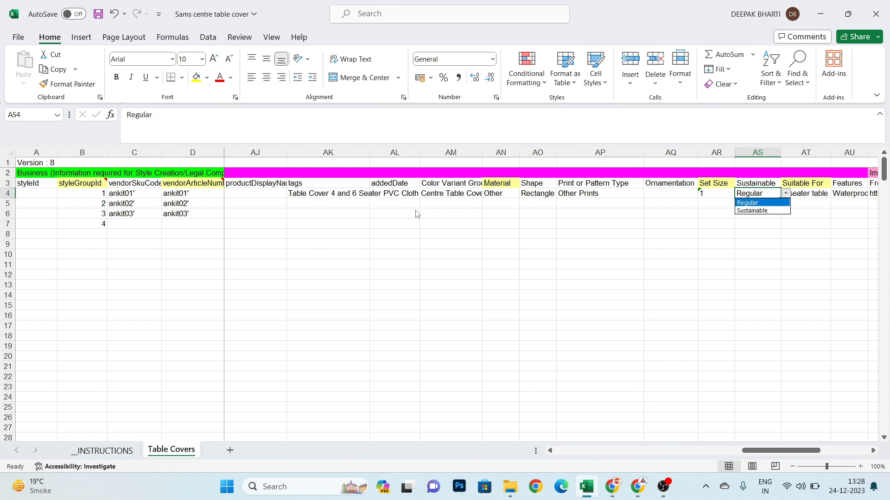
pyautogui.press('Return')
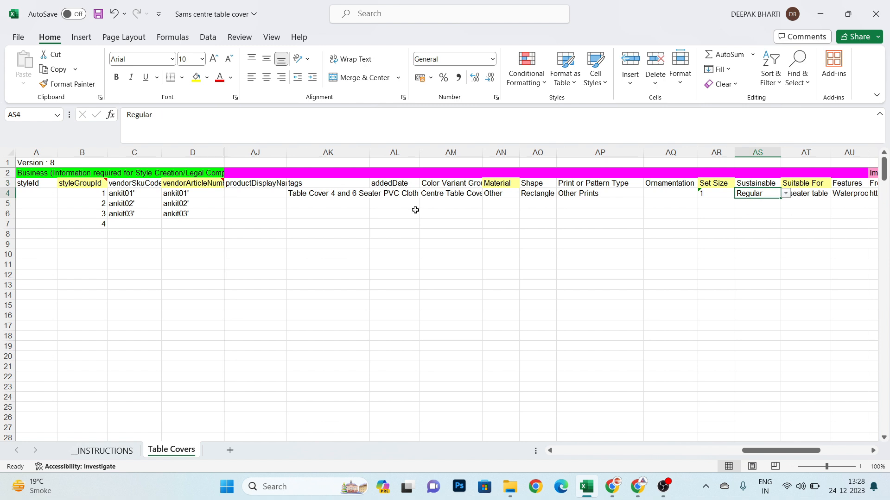
# - Choose 2 seater table as the Suitable For value in AT4
pyautogui.press('Right')
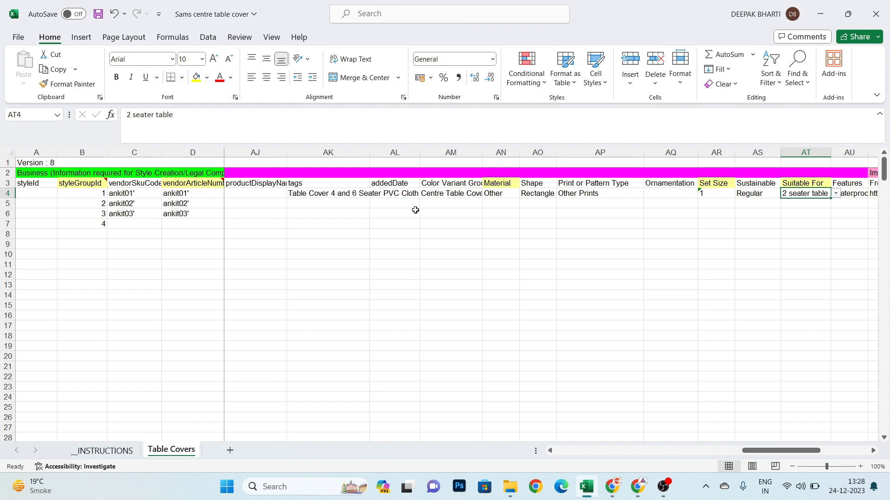
pyautogui.hotkey('alt', 'Down')
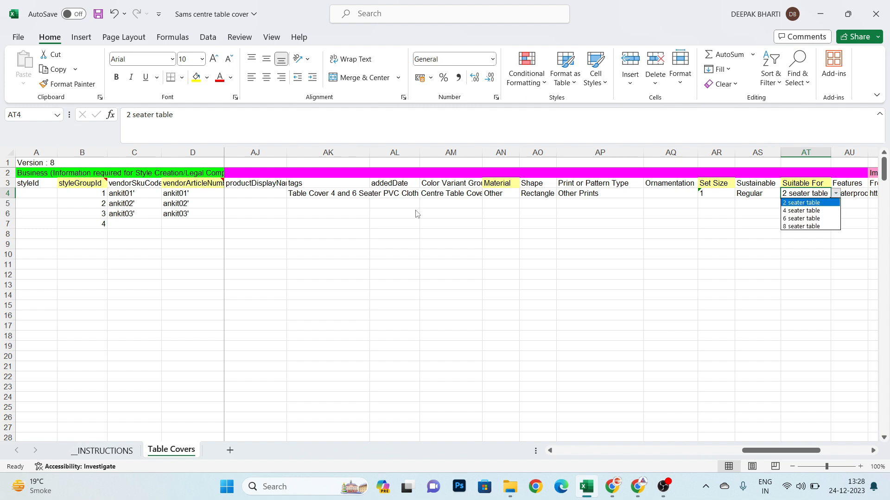
pyautogui.press('Return')
# - Check the Features column and its entry in AU4
pyautogui.press('Right')
pyautogui.press('Left')
pyautogui.press('Right')
pyautogui.press('Right')
pyautogui.press('Left')
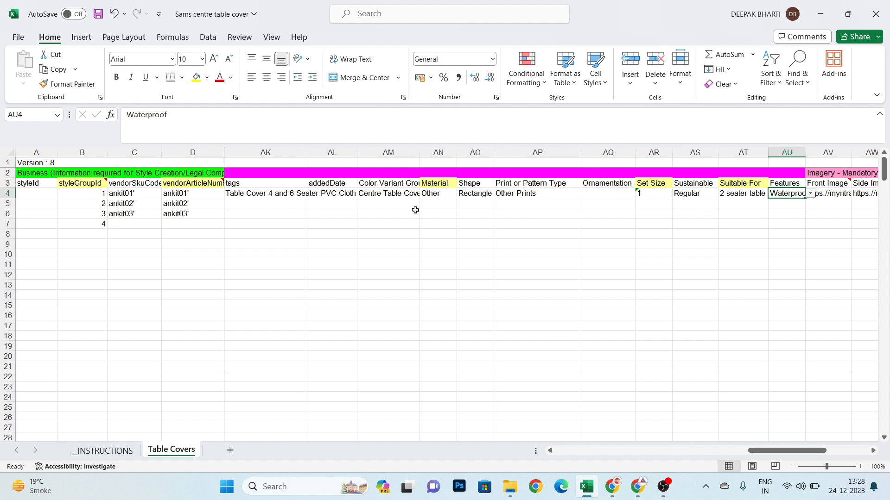
# - Examine the mandatory image columns in row 4, starting with the Front Image link in AV4
pyautogui.press('Right')
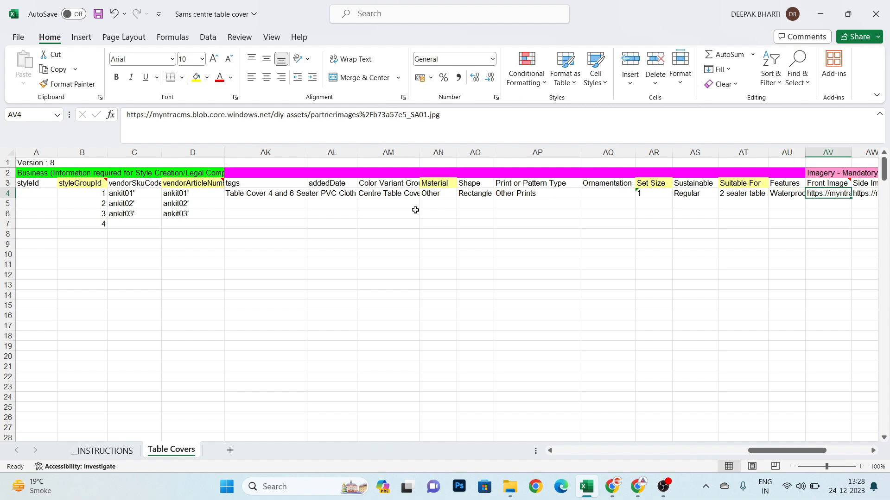
pyautogui.press('Right')
pyautogui.press('Left')
pyautogui.press('Left')
pyautogui.press('Right')
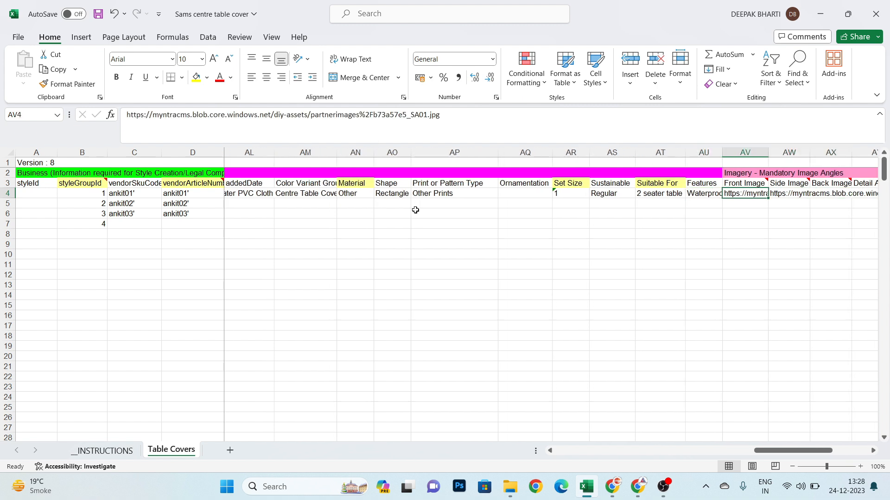
pyautogui.press('Right')
pyautogui.press('Right')
pyautogui.press('Left')
pyautogui.press('Left')
pyautogui.press('Right')
pyautogui.press('Right')
pyautogui.press('Right')
pyautogui.press('Right')
# - Save the workbook, switch to the Myntra Partner Portal in Chrome and open the form for adding new DIY products
pyautogui.hotkey('ctrl', 's')
pyautogui.hotkey('alt', 'Tab')
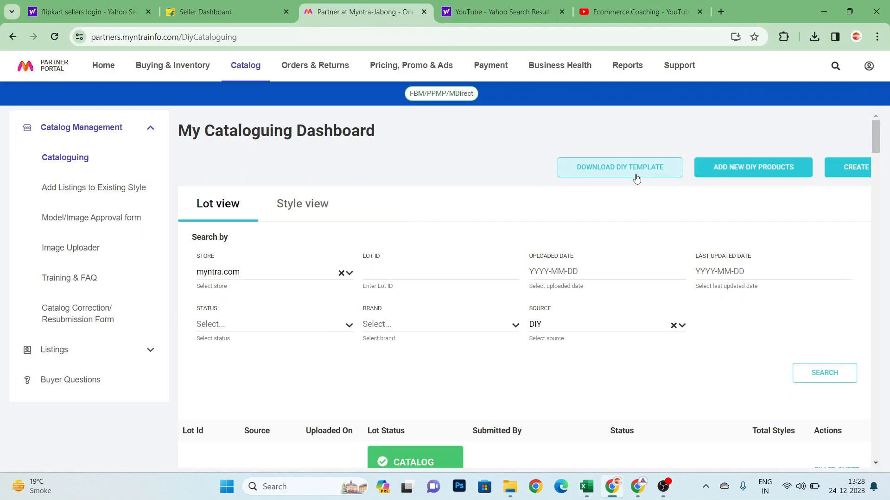
pyautogui.click(754, 169)
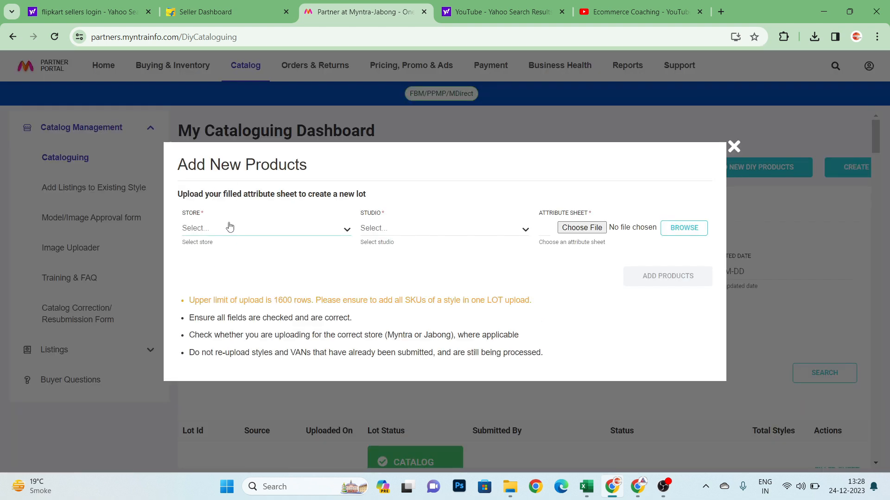
# - Set the new lot's store to myntra.com and its studio to Other Studios
pyautogui.click(229, 225)
pyautogui.click(230, 245)
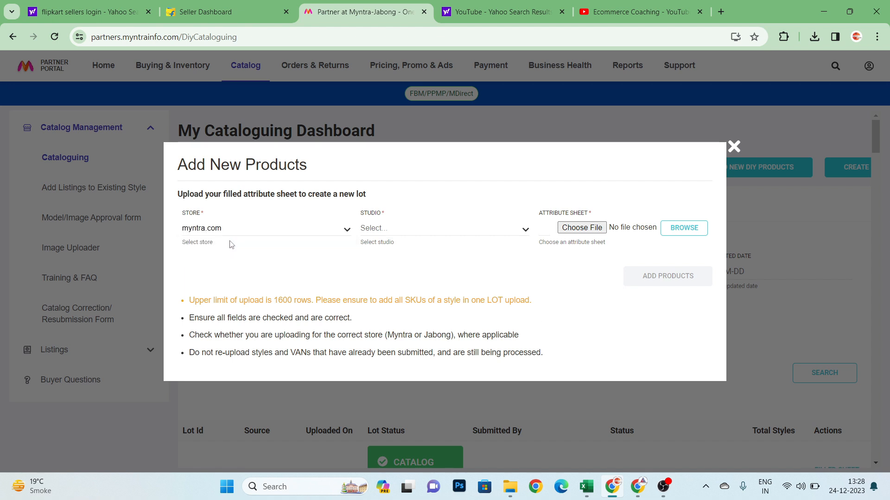
pyautogui.click(395, 233)
pyautogui.scroll(-5, 397, 297)
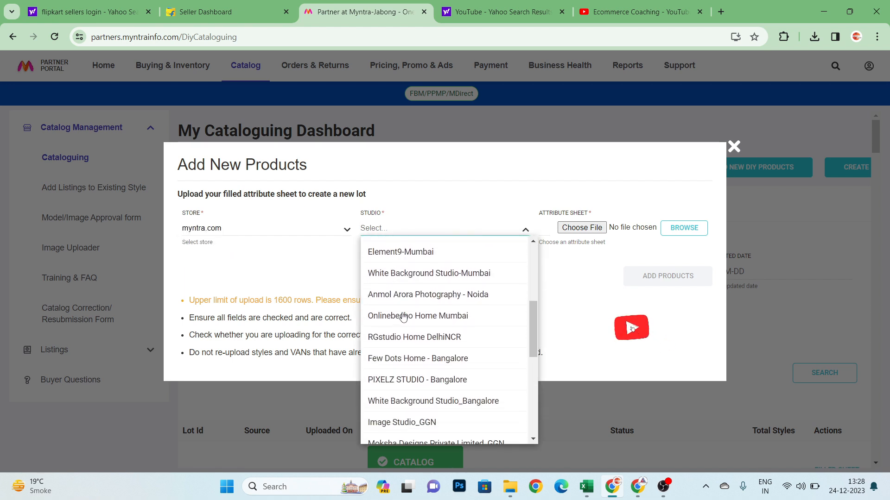
pyautogui.scroll(-3, 403, 317)
pyautogui.scroll(8, 402, 317)
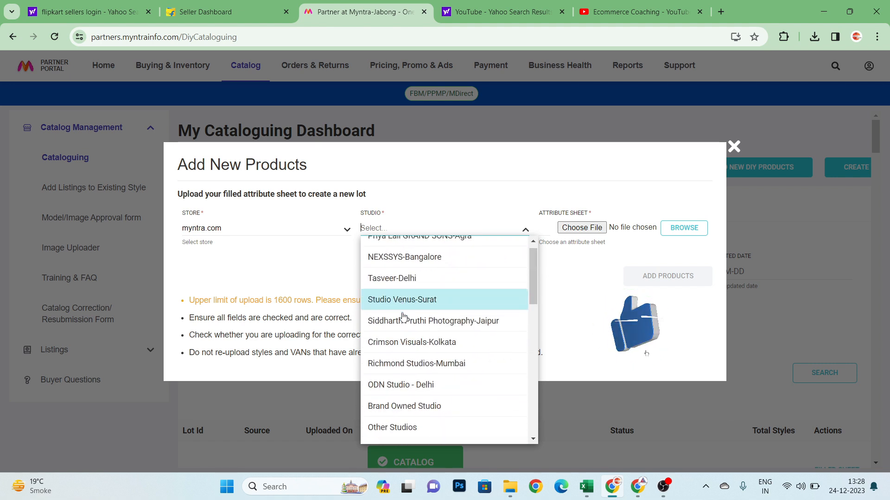
pyautogui.scroll(-2, 403, 317)
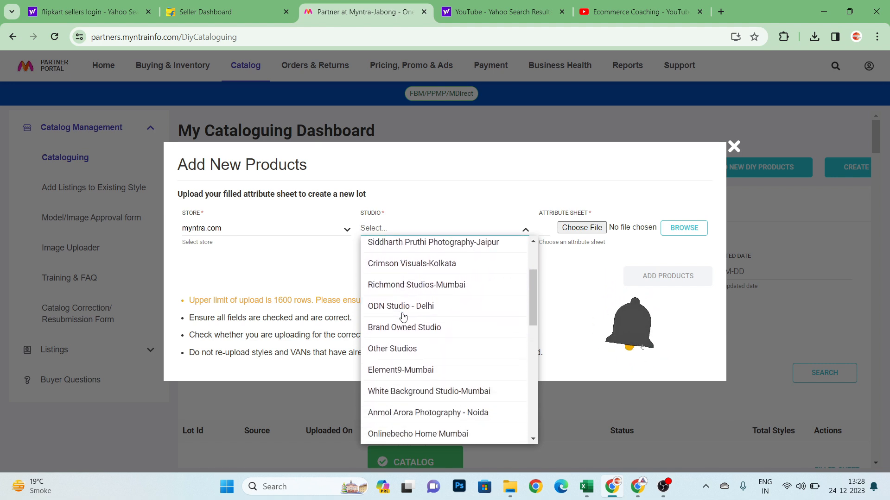
pyautogui.click(388, 355)
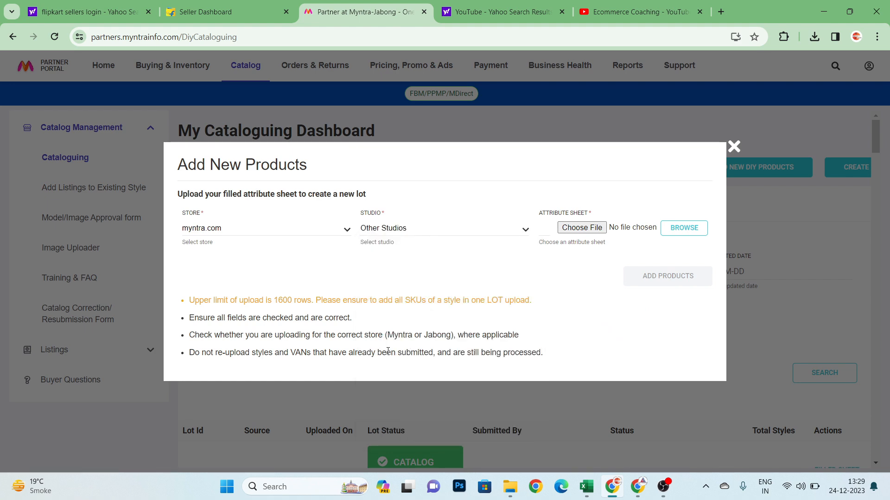
# - Attach Myntra-Sku-Template-2023-12-24 as the attribute sheet, and close the form without adding the products
pyautogui.click(591, 229)
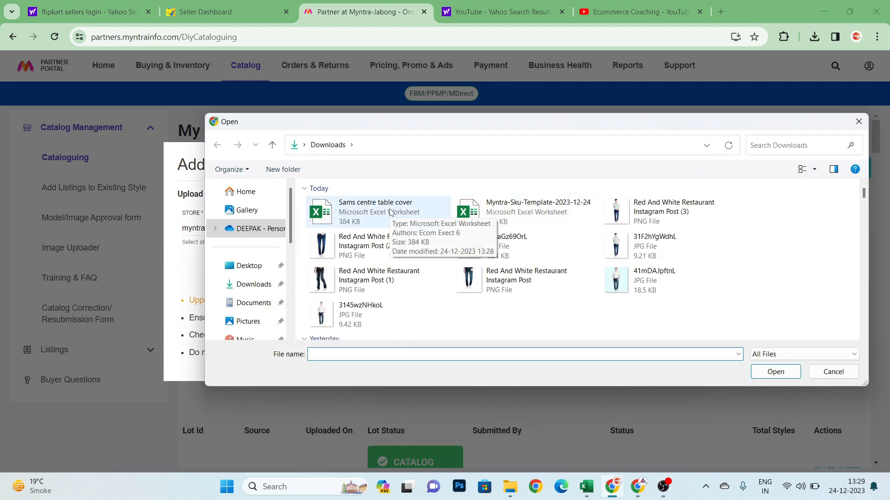
pyautogui.click(498, 211)
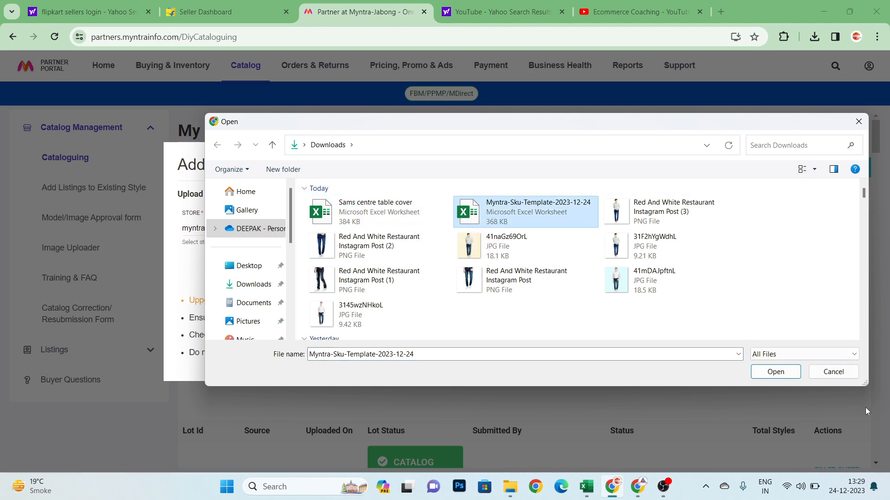
pyautogui.click(791, 372)
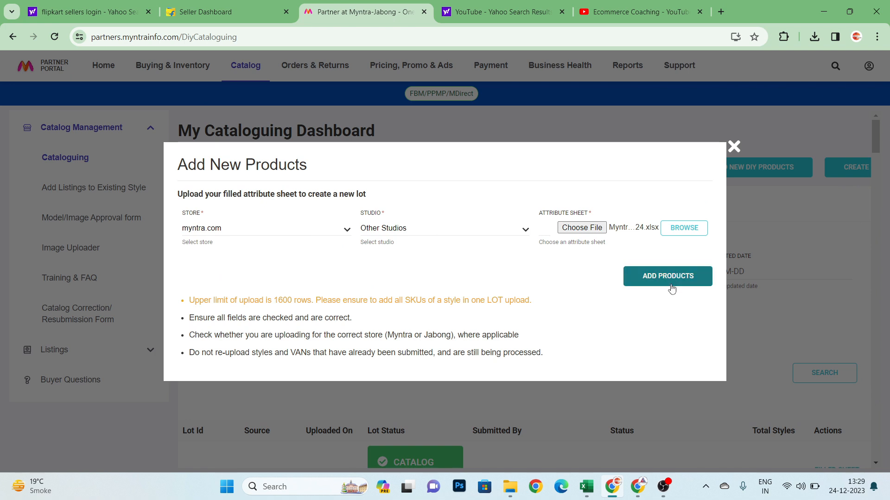
pyautogui.click(732, 149)
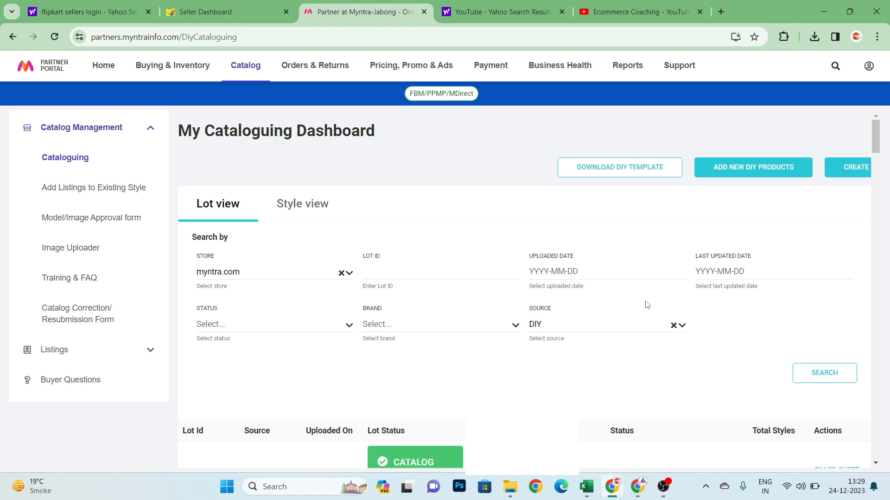
# - Examine the first uploaded lot's ID, cataloguing status and total styles in the lot list
pyautogui.scroll(-2, 647, 305)
pyautogui.scroll(-1, 646, 305)
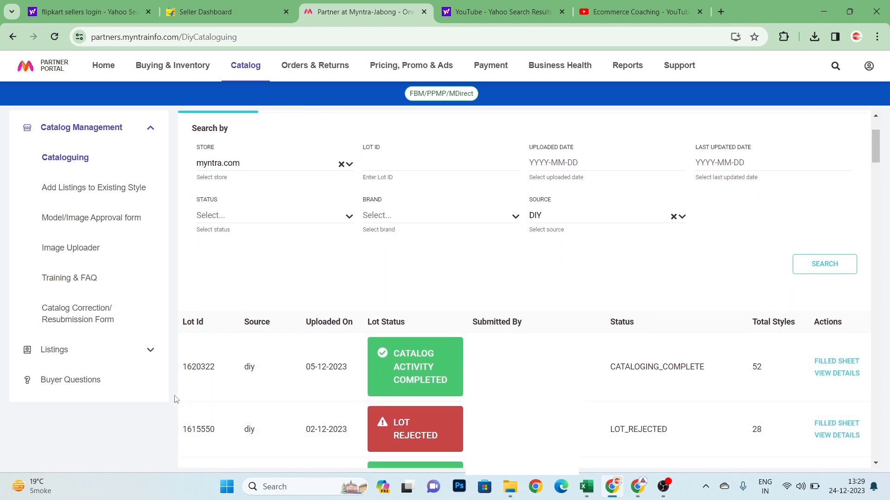
pyautogui.doubleClick(200, 368)
pyautogui.moveTo(612, 369); pyautogui.dragTo(699, 369)
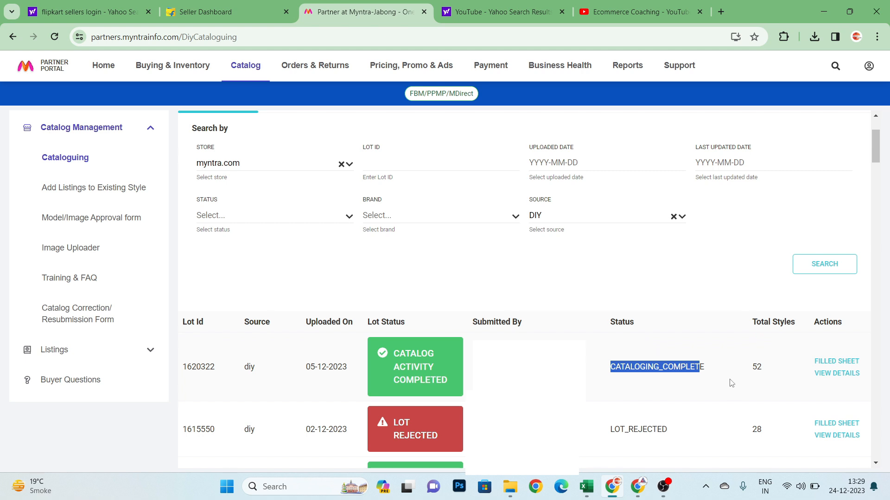
pyautogui.click(764, 379)
pyautogui.doubleClick(756, 367)
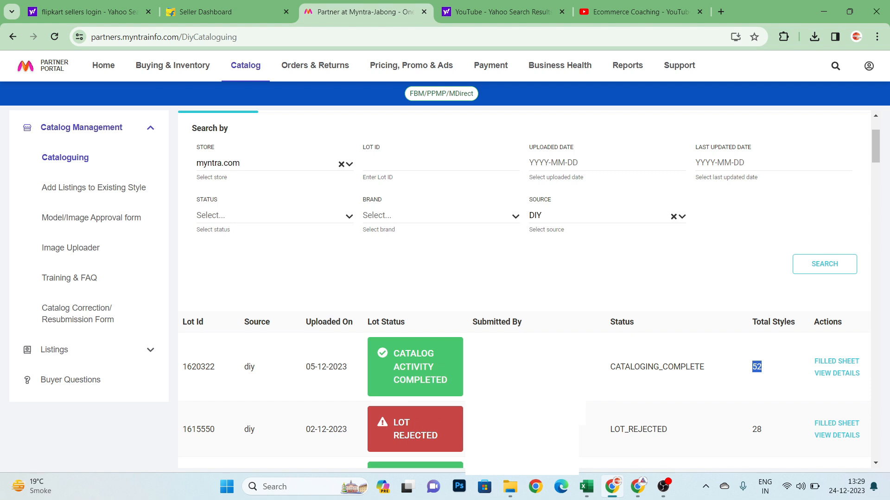
pyautogui.scroll(1, 366, 392)
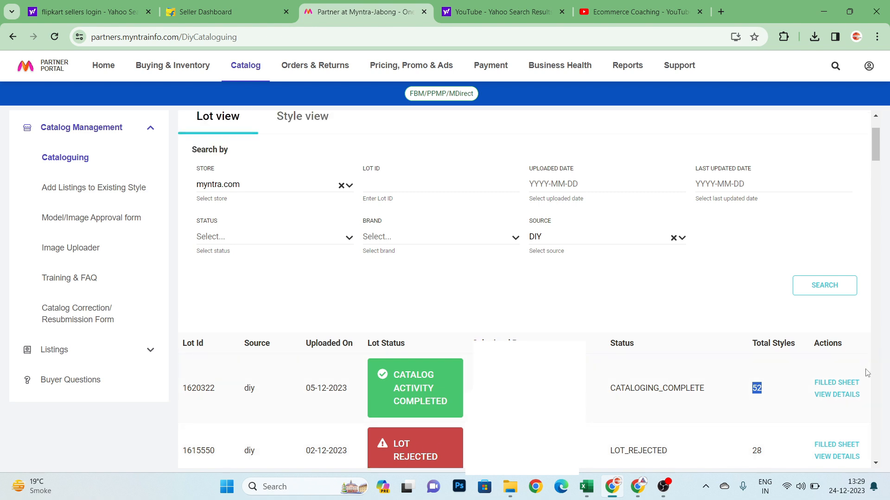